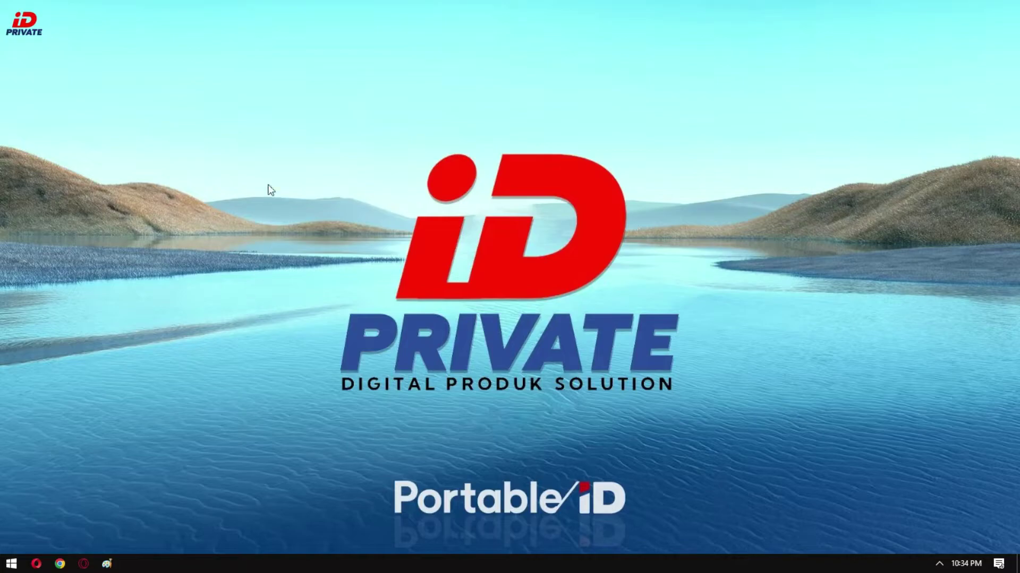
- Refresh the desktop, then open the Langkah Intallasi notes from the iD folder
right_click(268, 187)
left_click(297, 219)
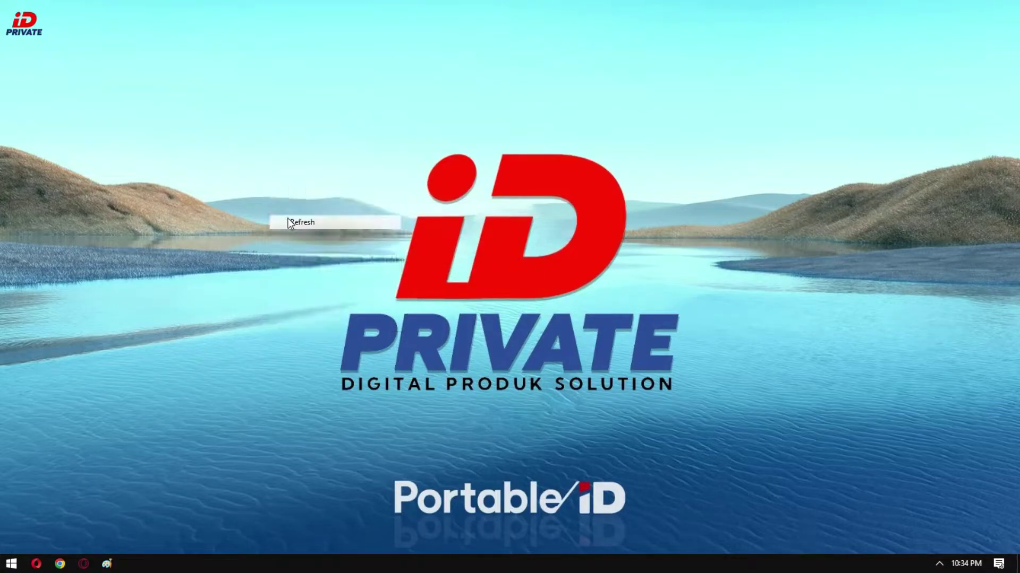
double_click(15, 32)
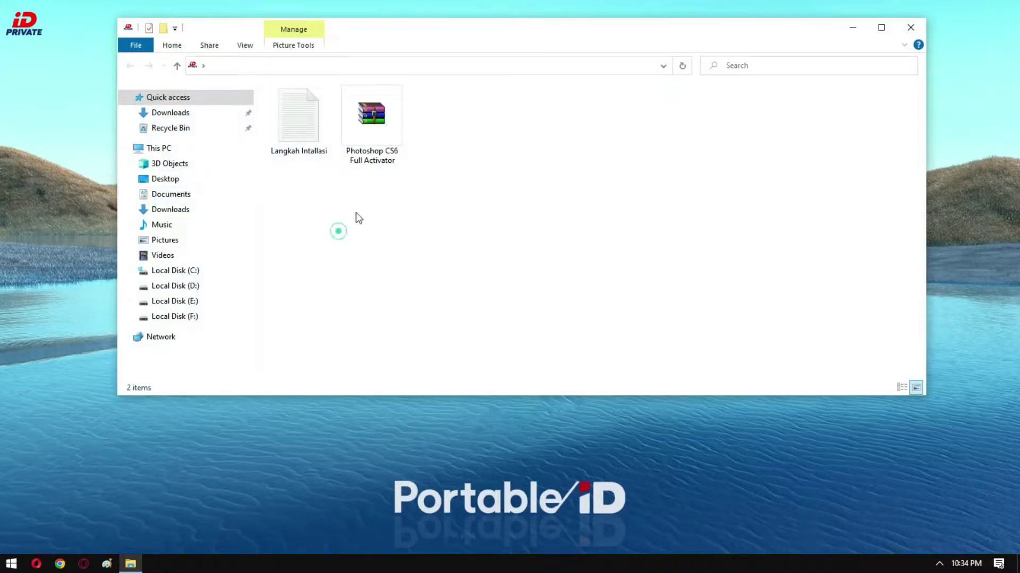
left_click(373, 134)
left_click(297, 137)
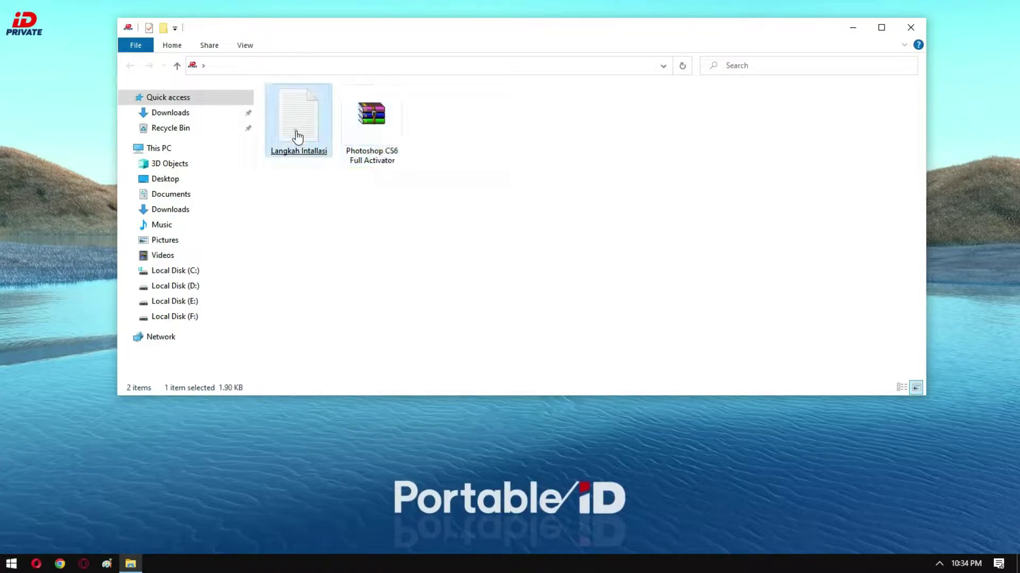
double_click(298, 137)
- Maximize the notes and read the archive password line and the disable-antivirus-and-internet step
left_click(838, 95)
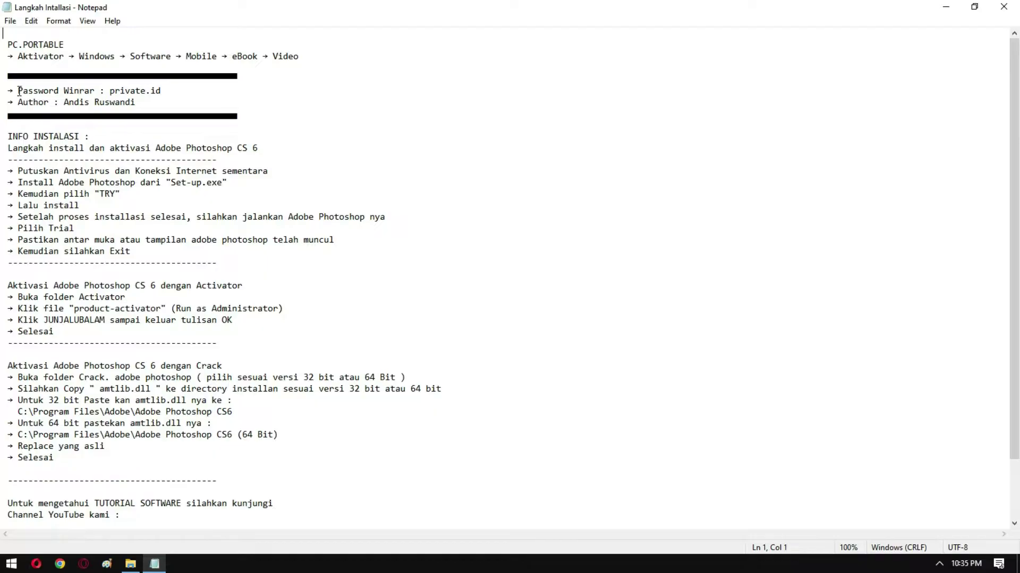
left_click_drag(18, 90, 168, 93)
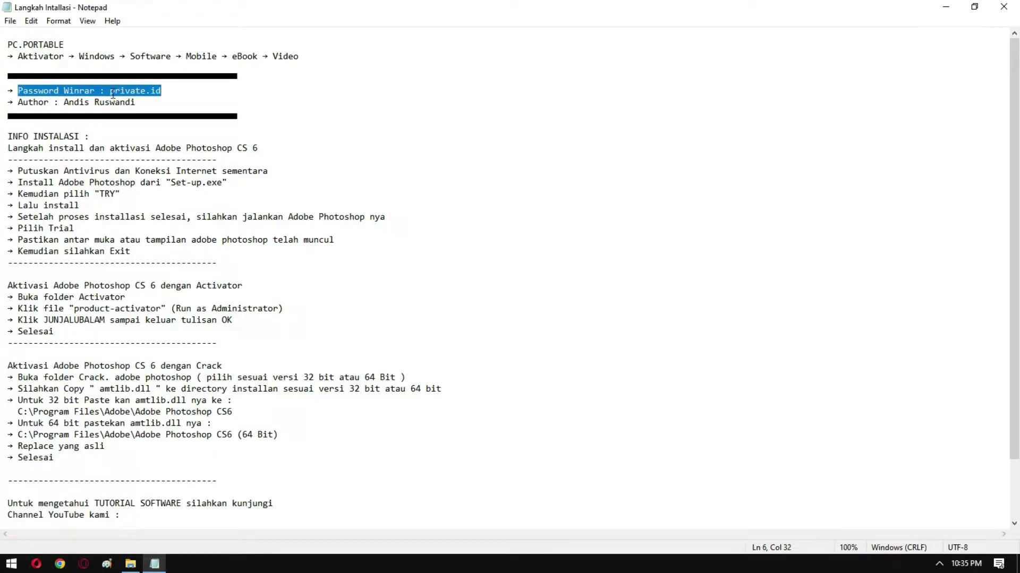
left_click(198, 91)
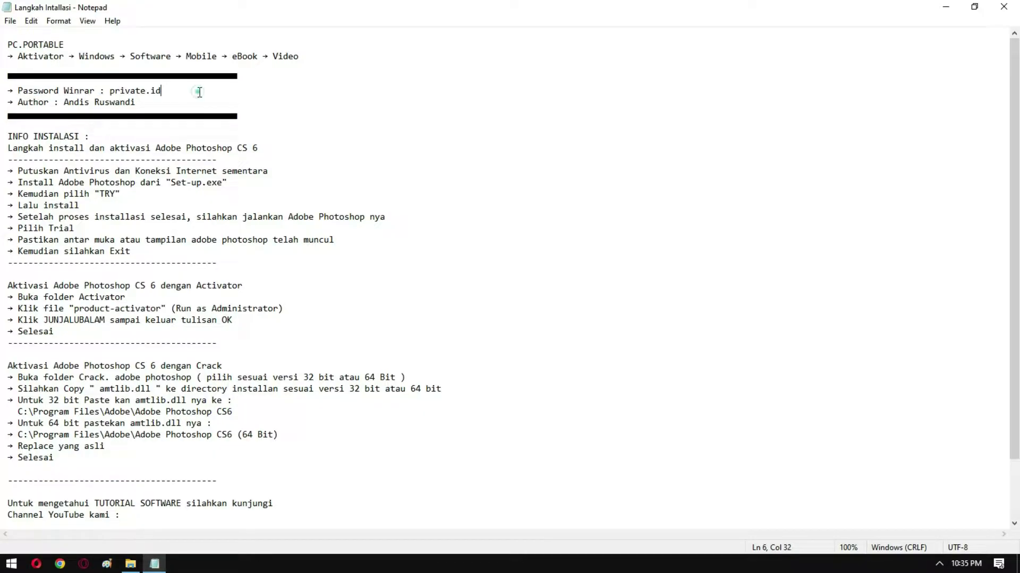
left_click(19, 171)
left_click_drag(19, 171, 278, 175)
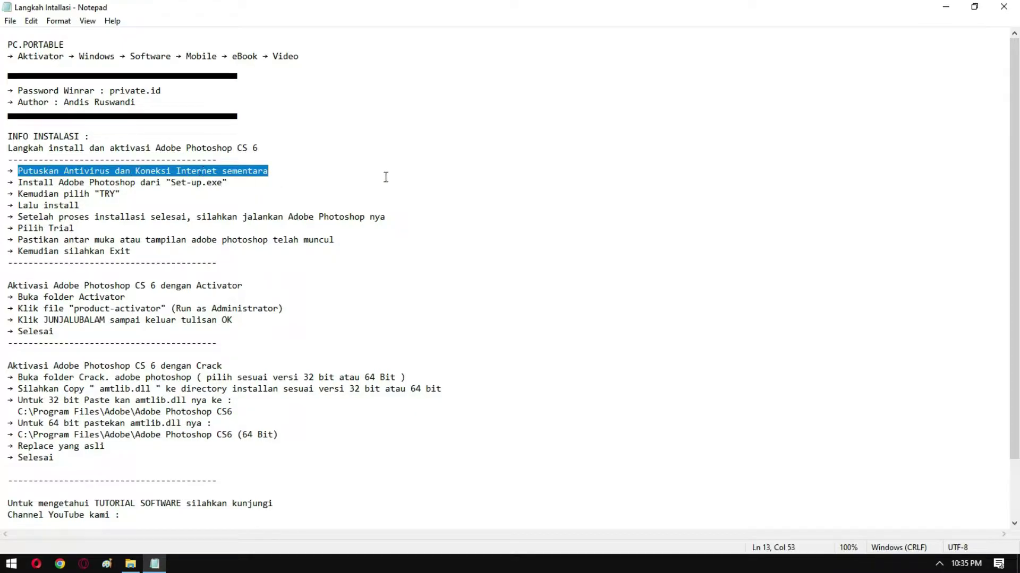
left_click(902, 99)
- Minimize the notes and launch Windows Security through Windows search
left_click(945, 8)
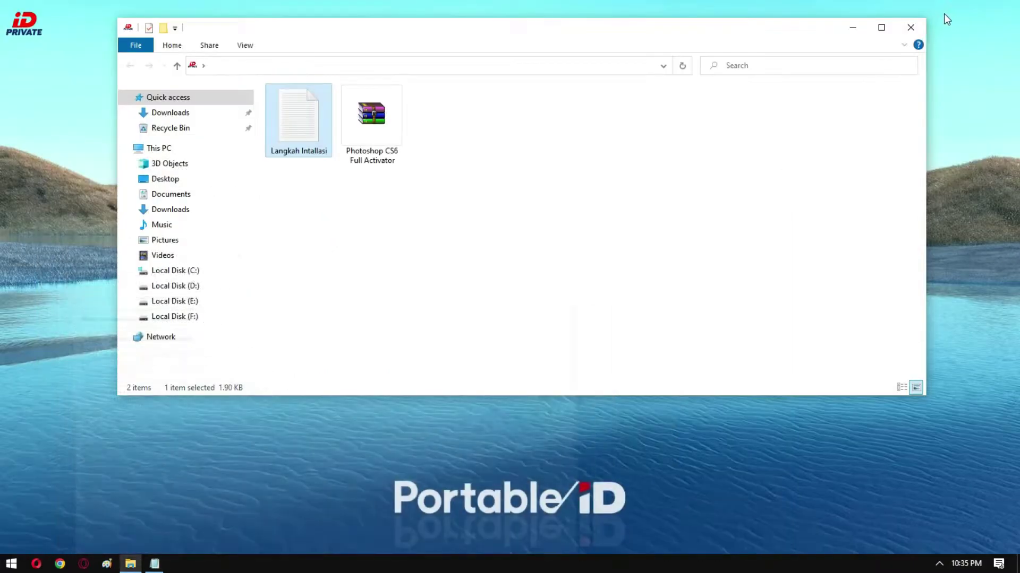
left_click(703, 178)
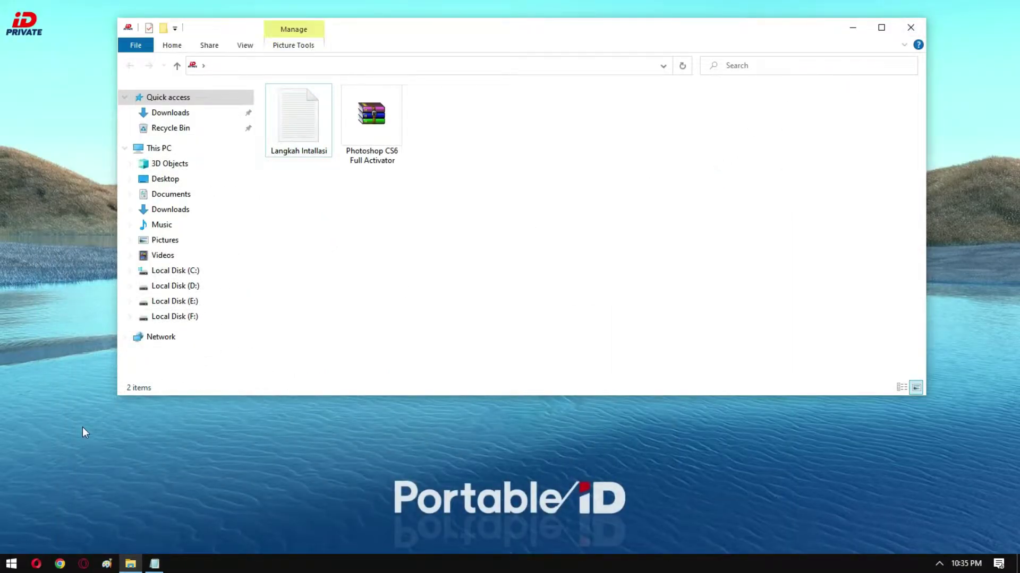
right_click(11, 563)
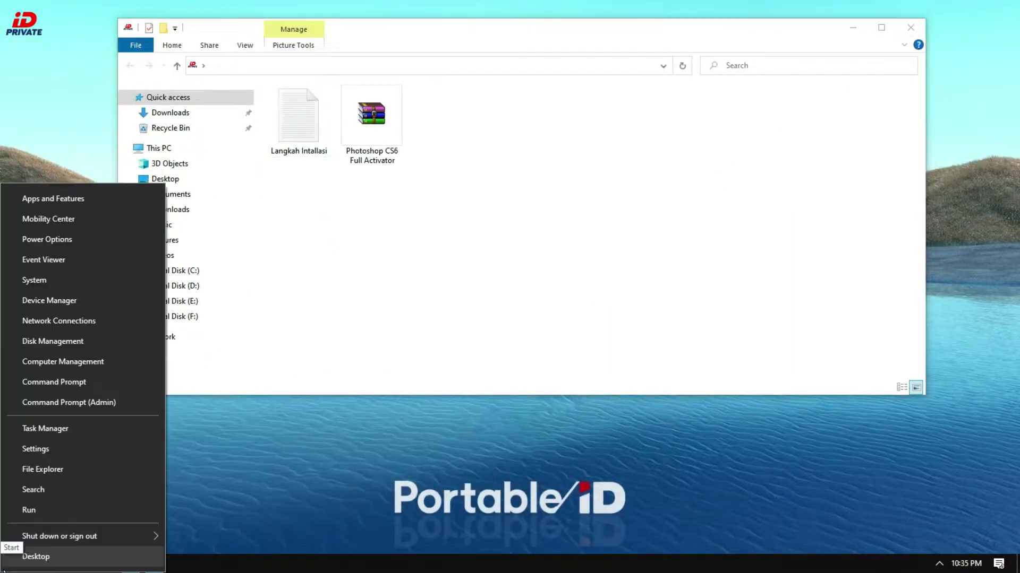
left_click(33, 489)
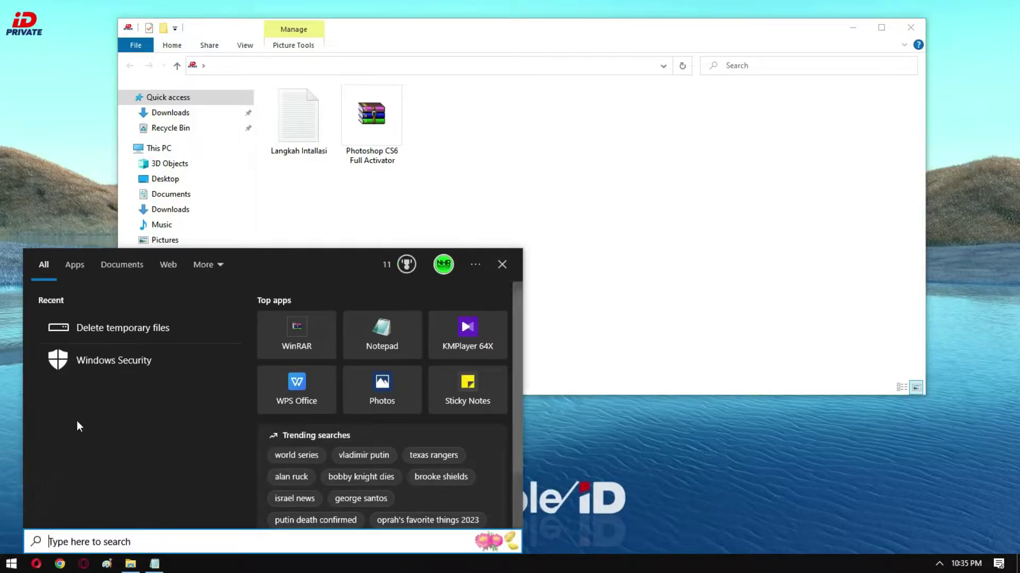
left_click(105, 372)
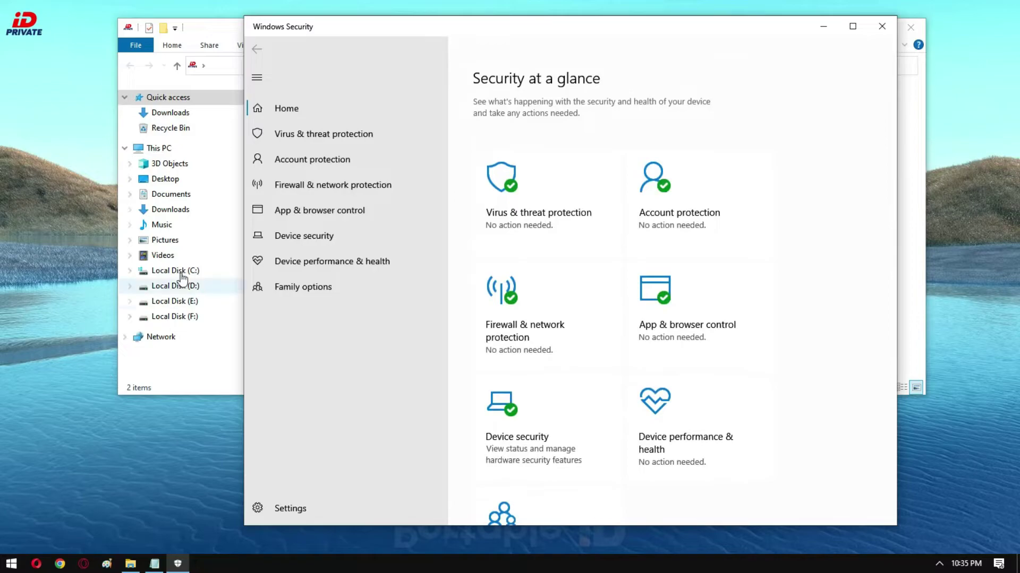
- Turn off Real-time and Cloud-delivered protection in Virus & threat protection settings, then minimize
left_click(330, 141)
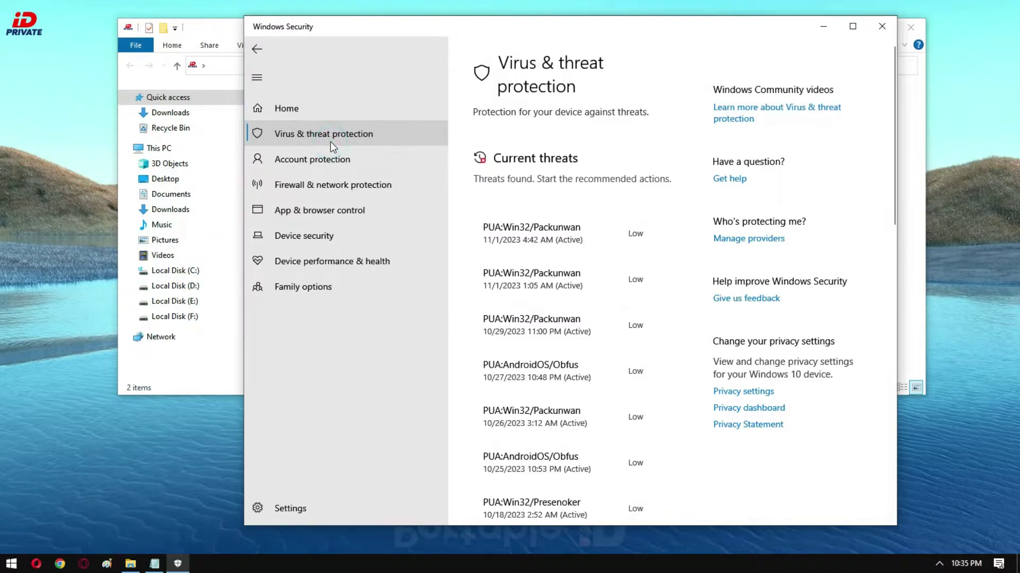
scroll(615, 292, "down", 2)
scroll(613, 292, "down", 10)
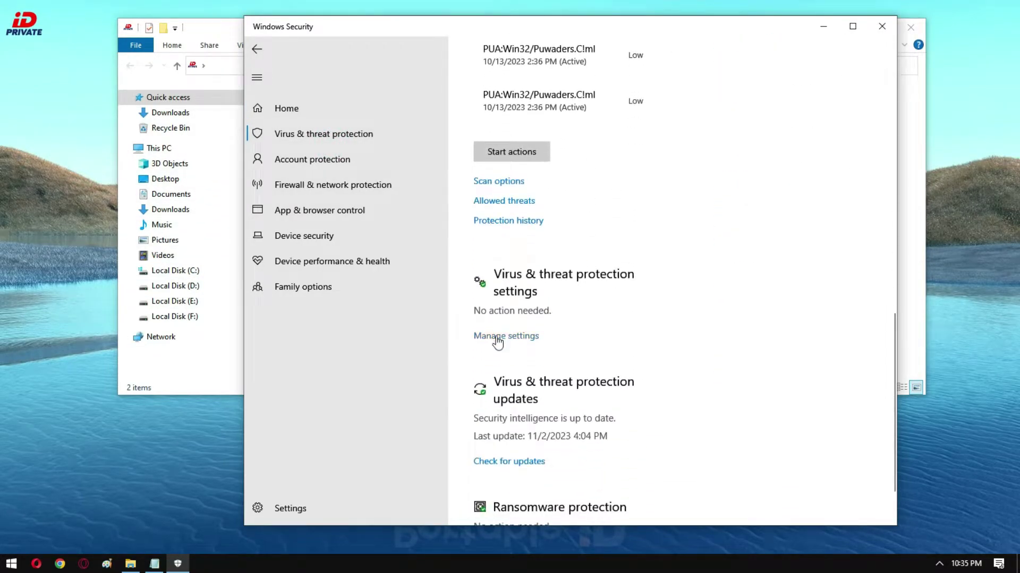
scroll(496, 340, "up", 10)
left_click(496, 338)
left_click(488, 253)
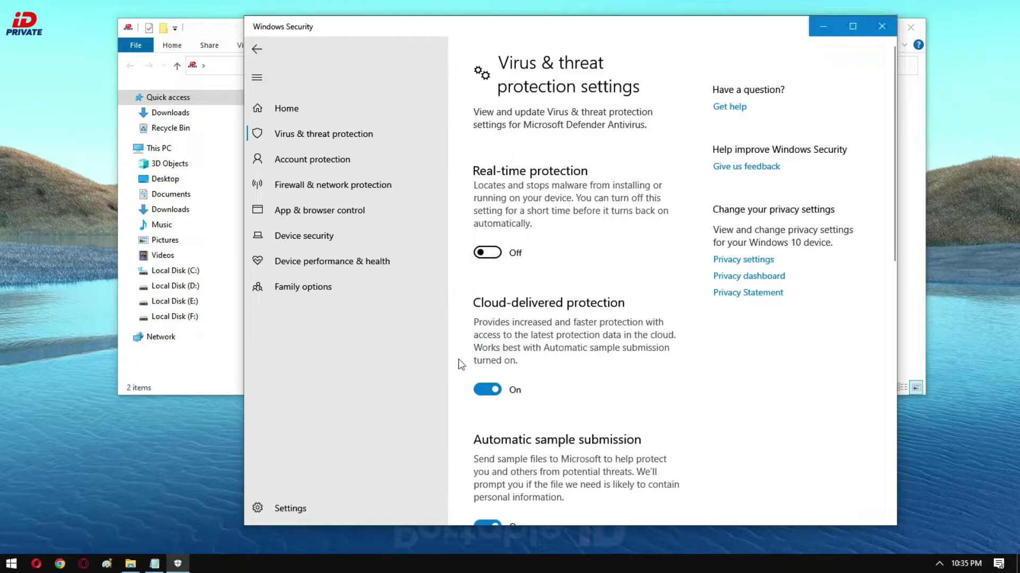
left_click(483, 418)
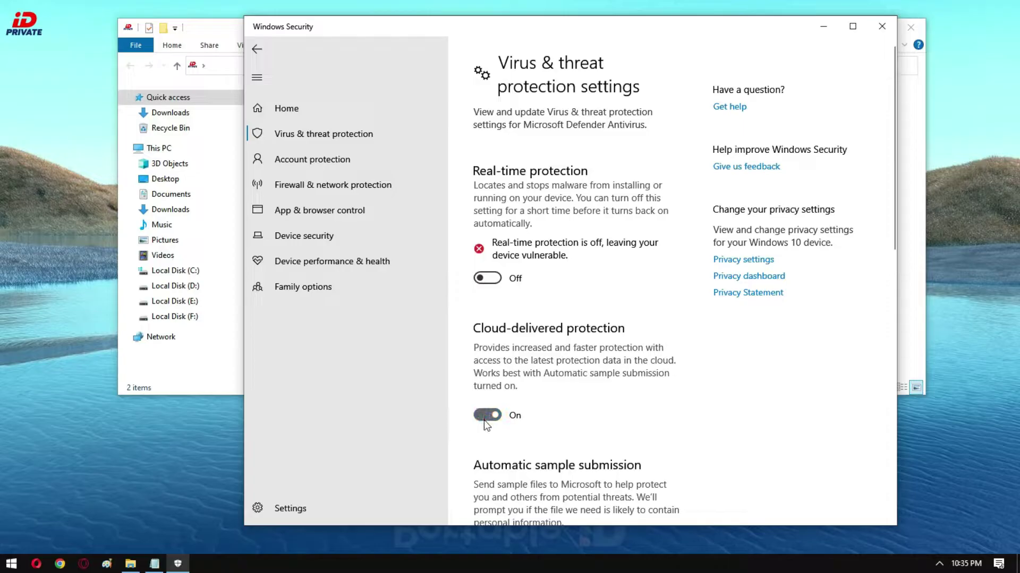
left_click(824, 27)
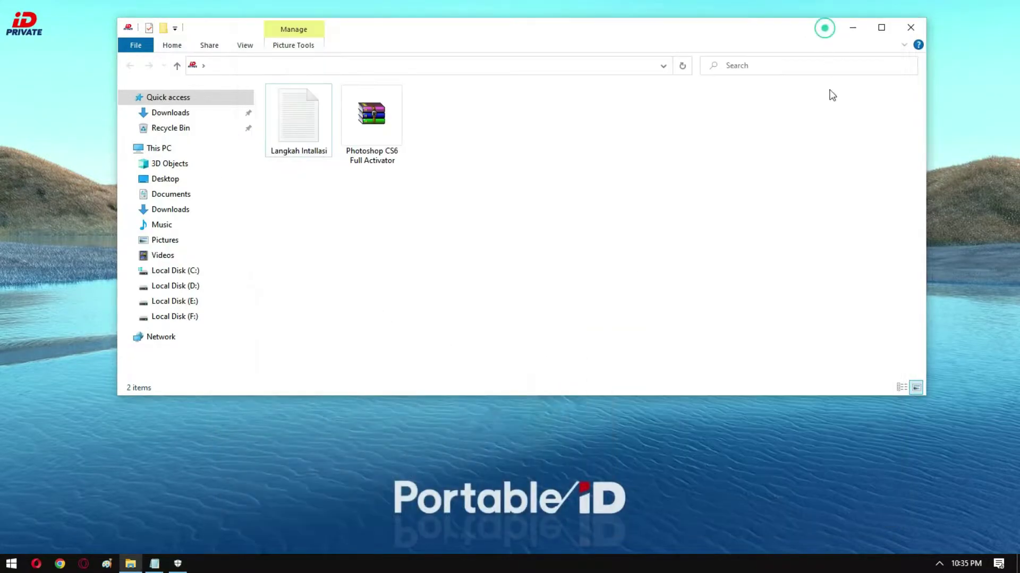
- Disable the Ethernet adapter via Change adapter options, then minimize Network Connections and close Settings
left_click(939, 563)
left_click(964, 519)
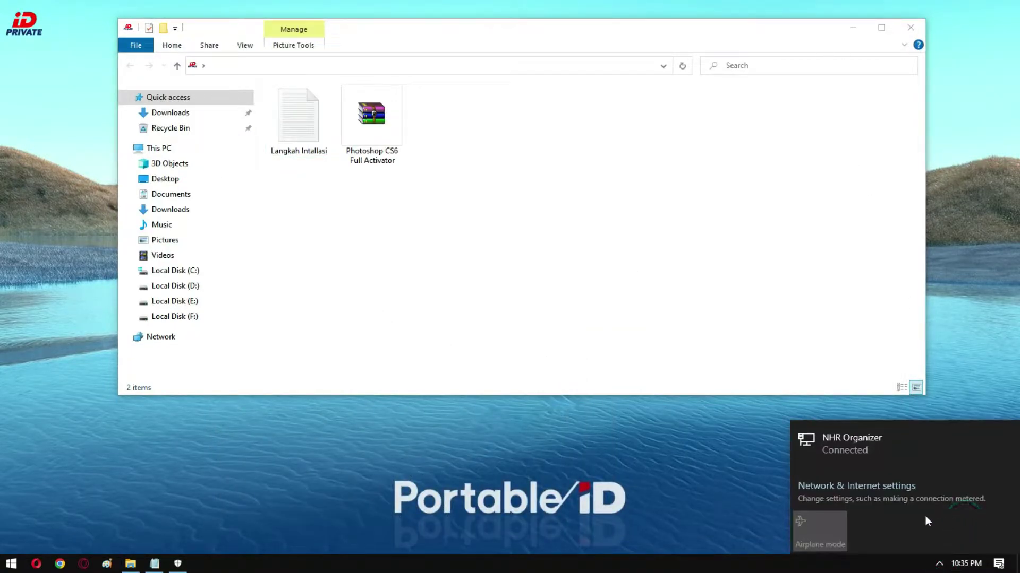
left_click(872, 487)
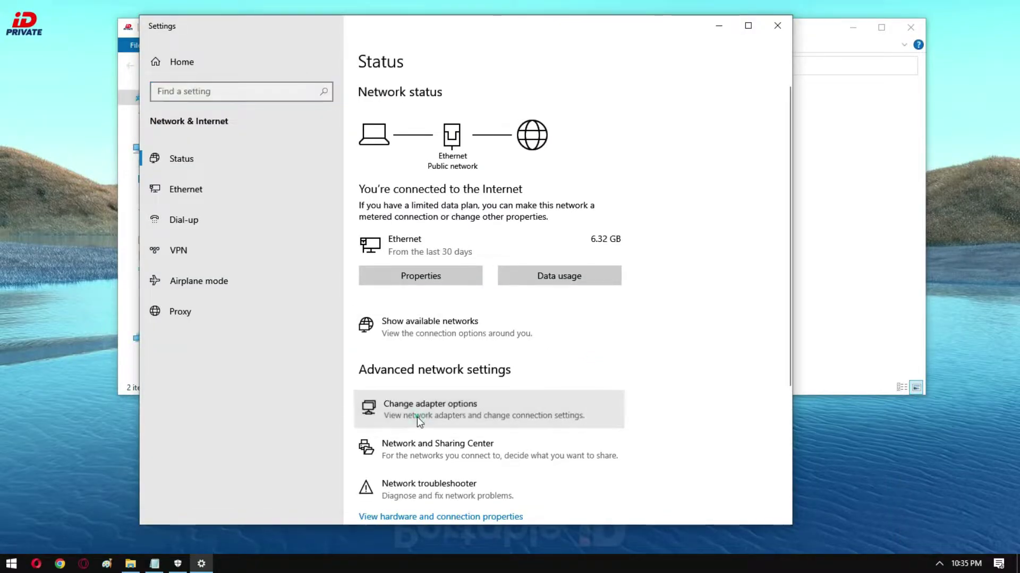
left_click(417, 416)
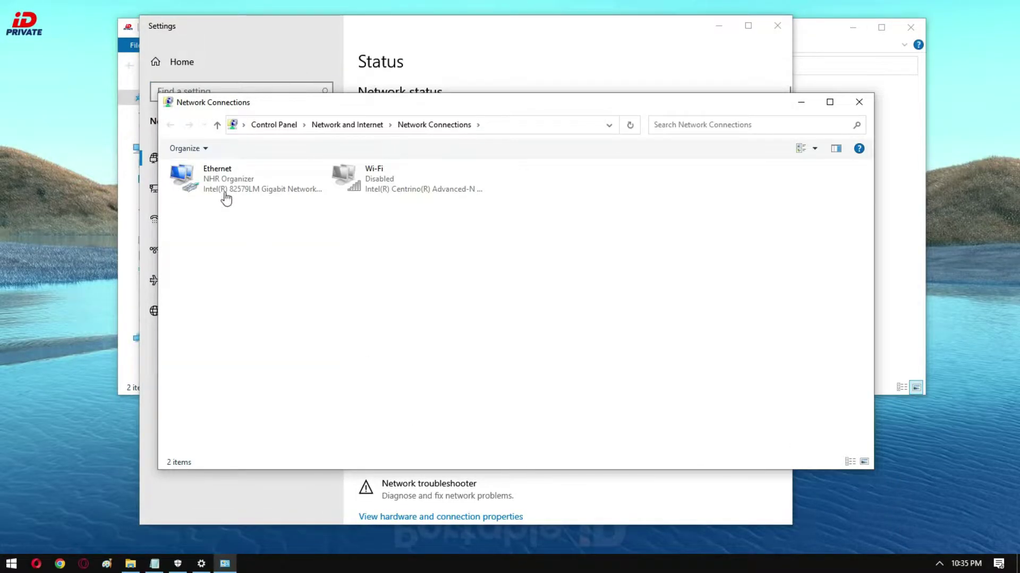
left_click(226, 197)
right_click(215, 177)
left_click(242, 189)
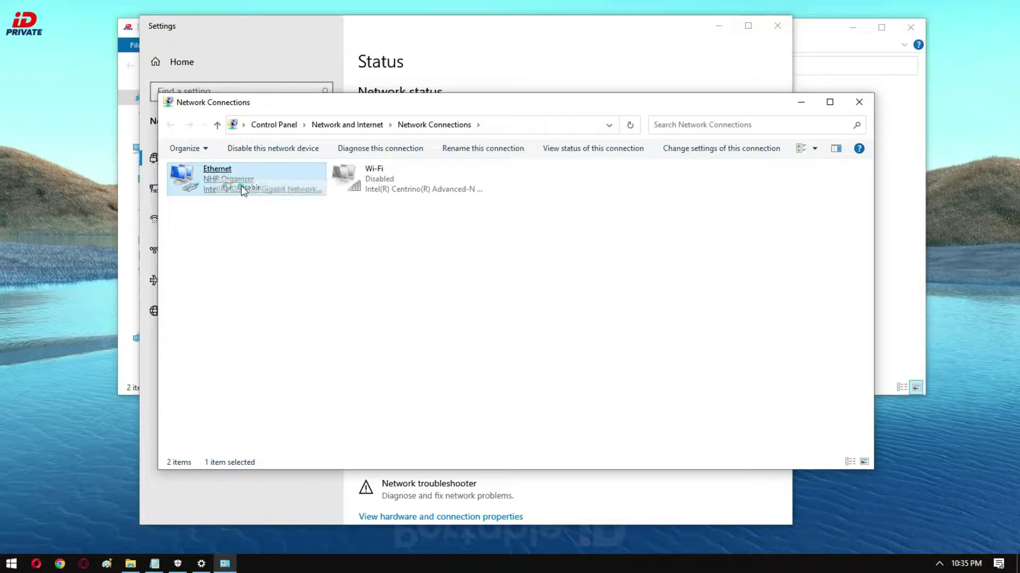
left_click(800, 103)
left_click(778, 27)
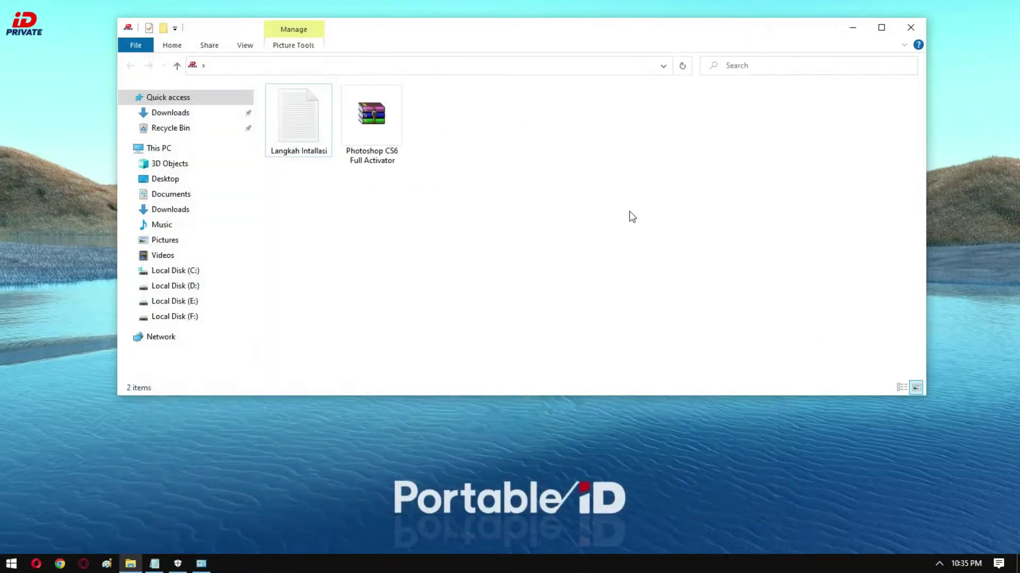
- Review the Photoshop install step in the notes, then minimize them
left_click(155, 564)
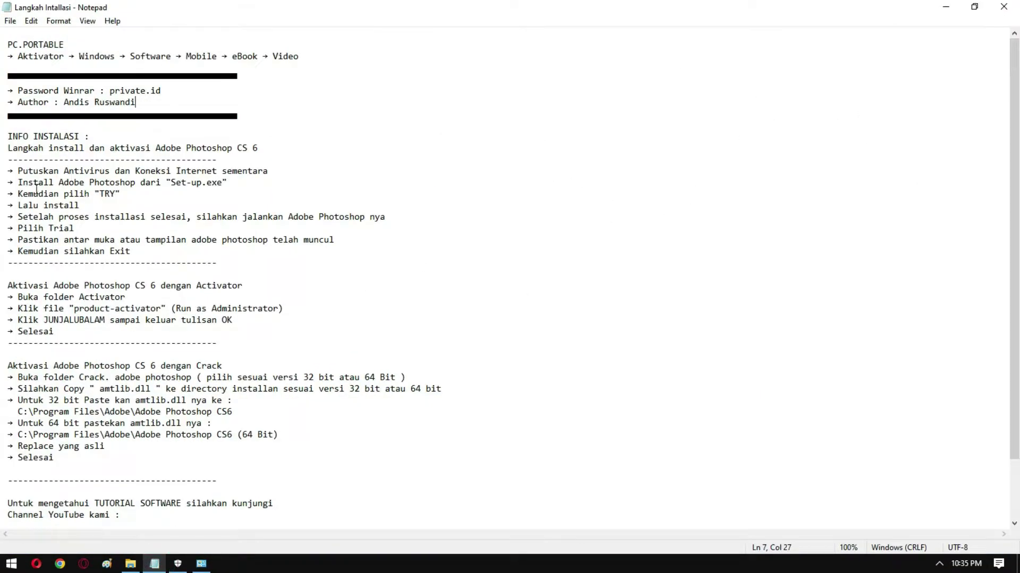
left_click_drag(18, 182, 103, 186)
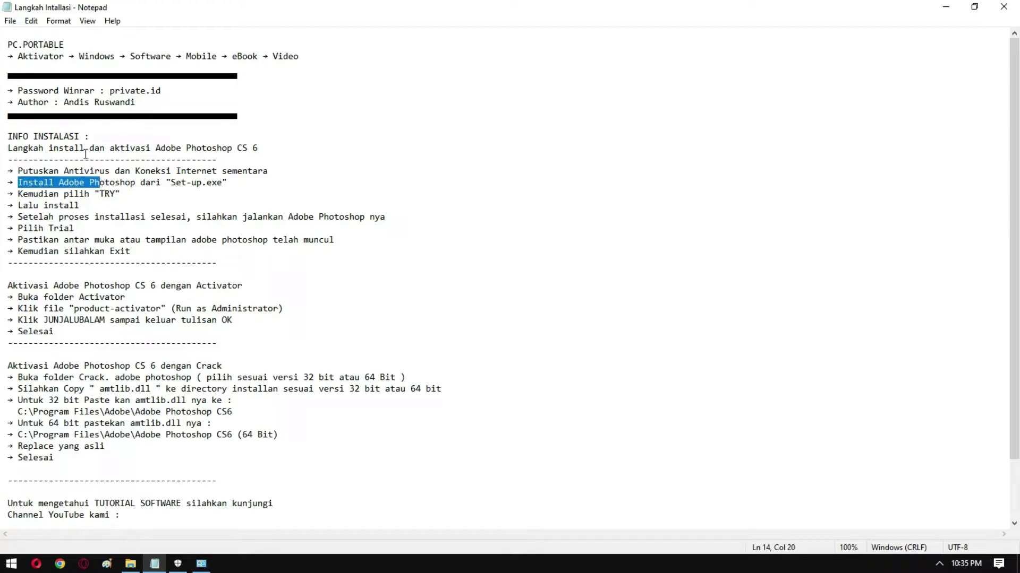
left_click(80, 175)
left_click(946, 7)
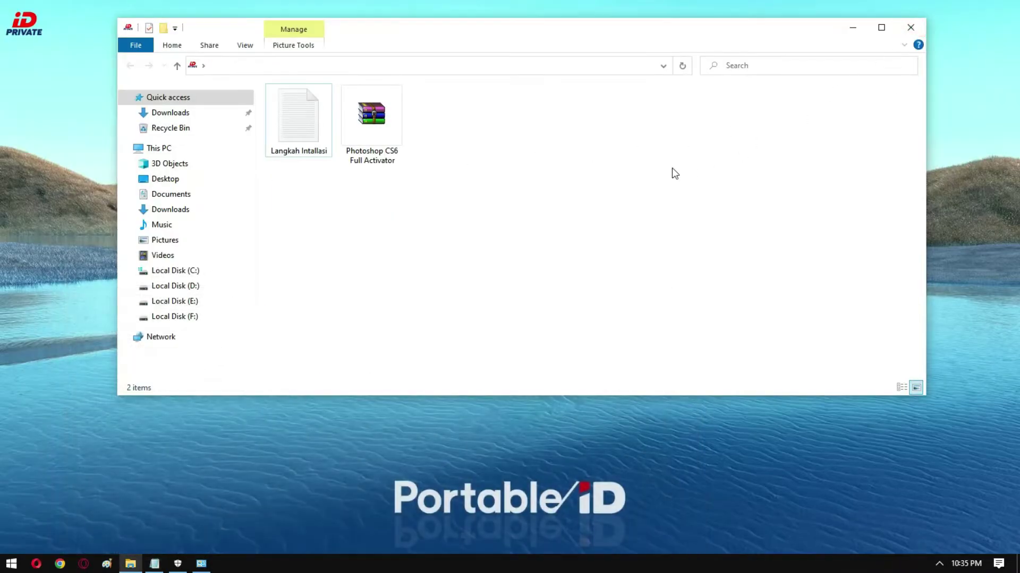
- Extract the Photoshop CS6 Full Activator archive here with 7-Zip, entering the archive password
left_click(370, 130)
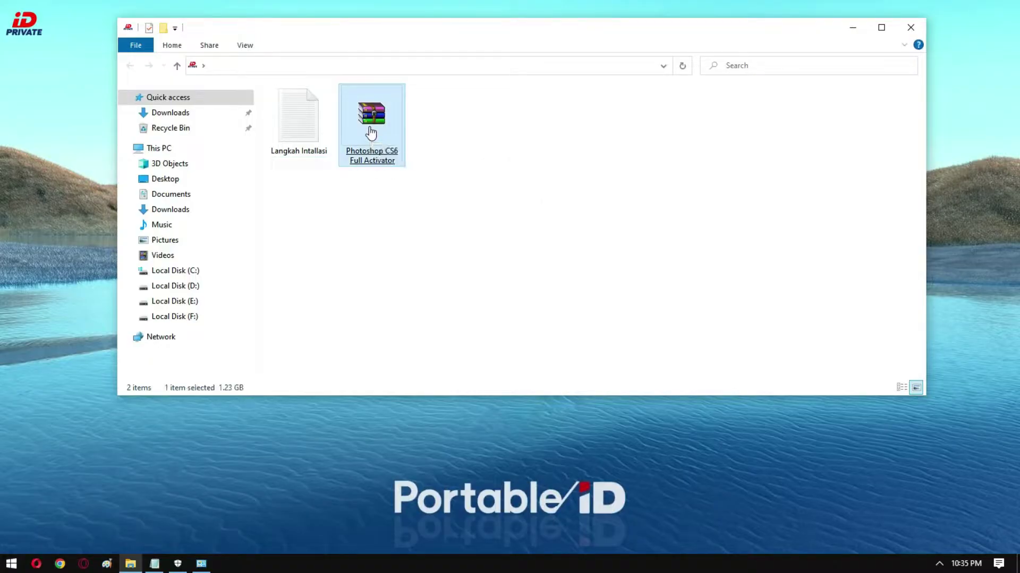
right_click(370, 127)
mouse_move(430, 150)
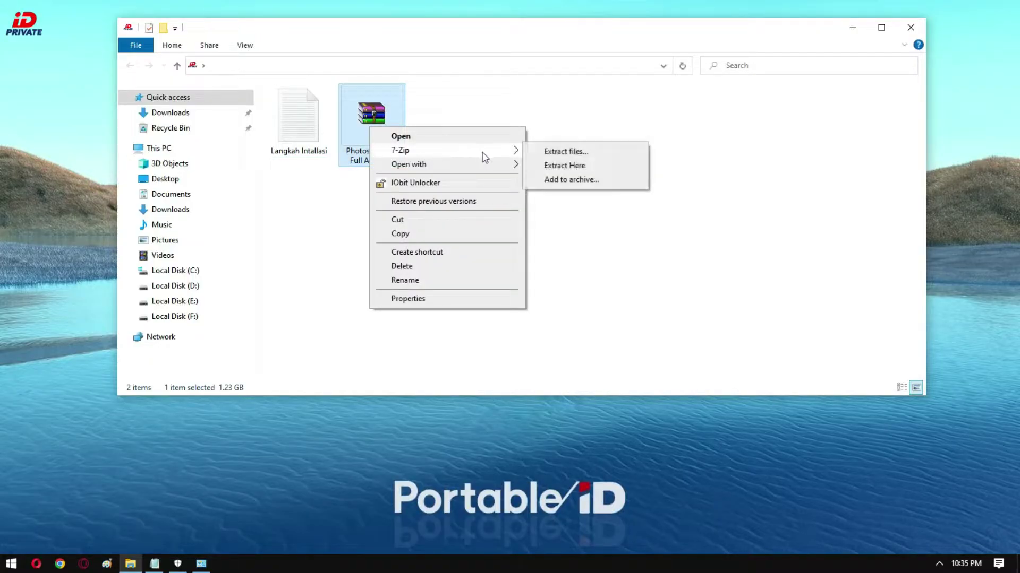
left_click(578, 166)
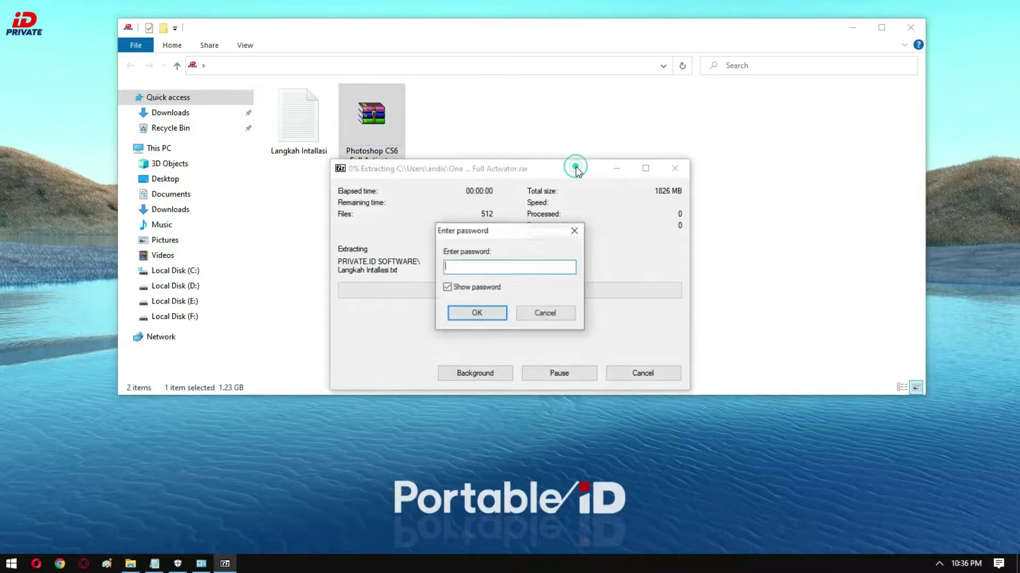
left_click(526, 268)
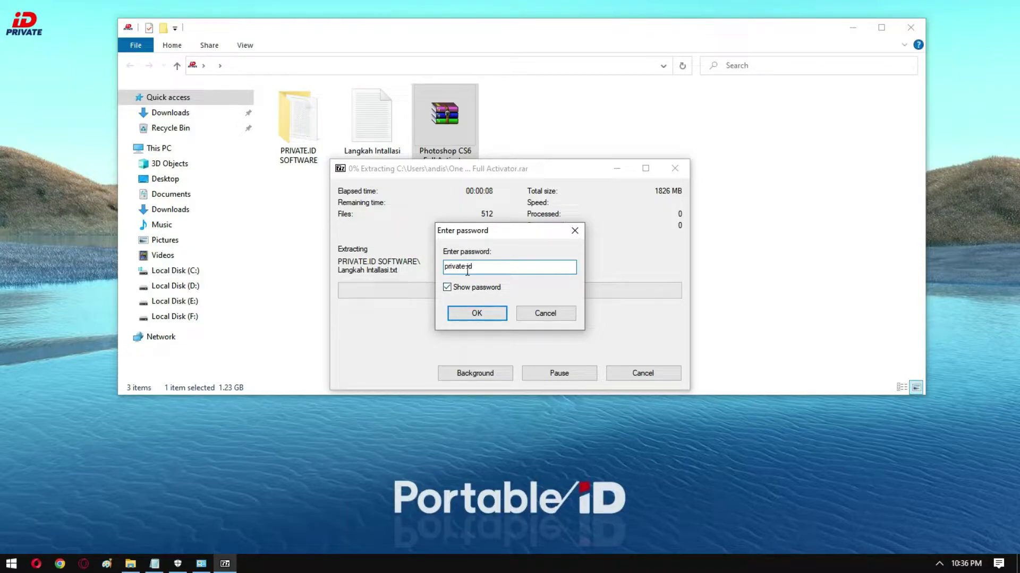
left_click(476, 314)
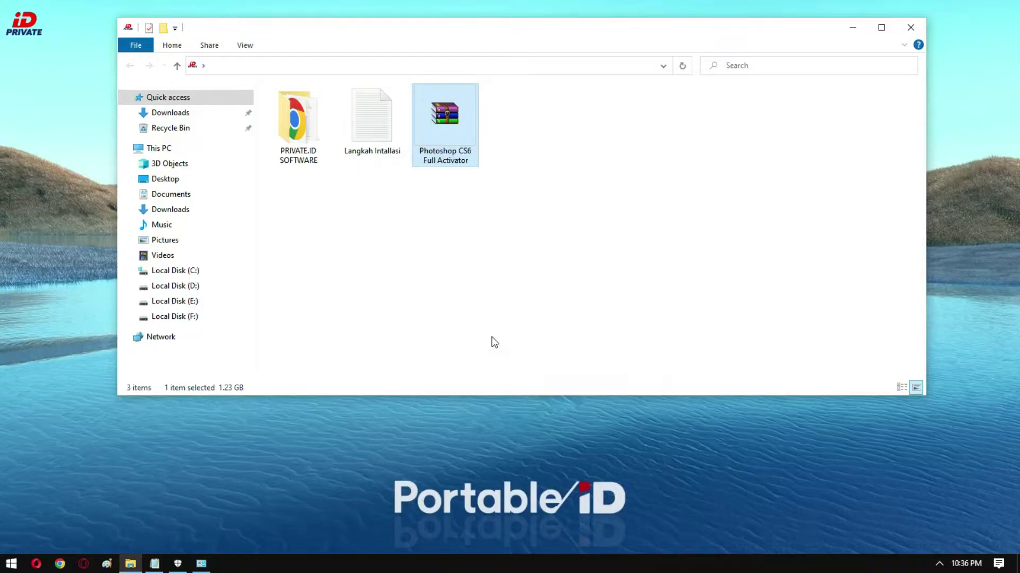
- Open PRIVATE.ID SOFTWARE, switch to Large icons, and open the Adobe Photoshop CS6 folder
left_click(433, 289)
double_click(298, 159)
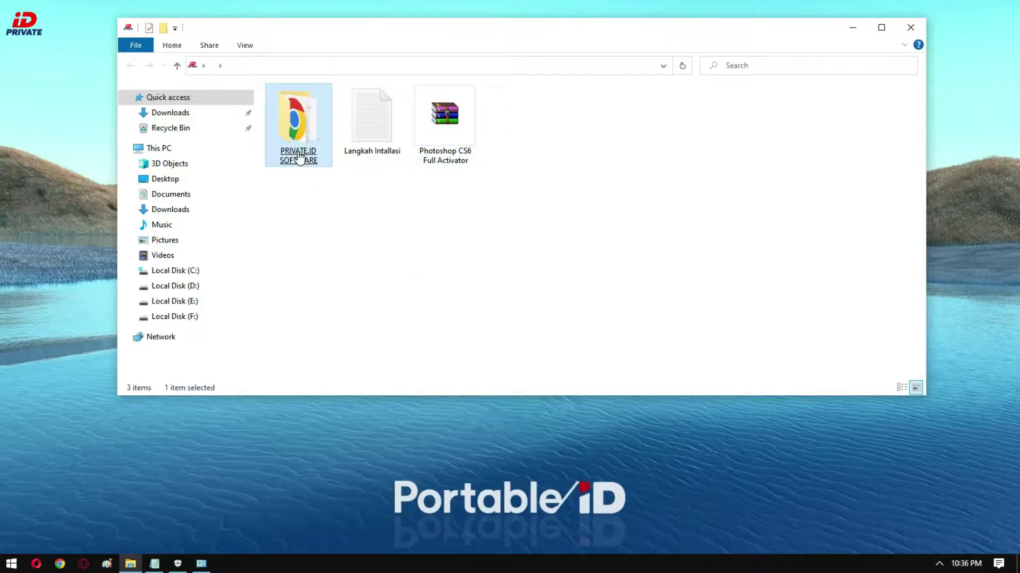
left_click(295, 215)
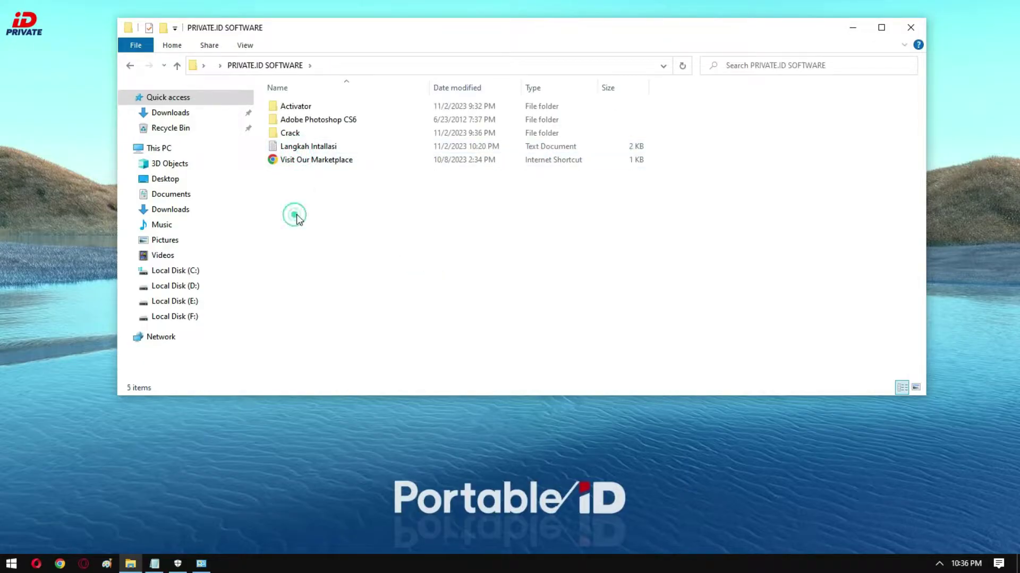
left_click(354, 122)
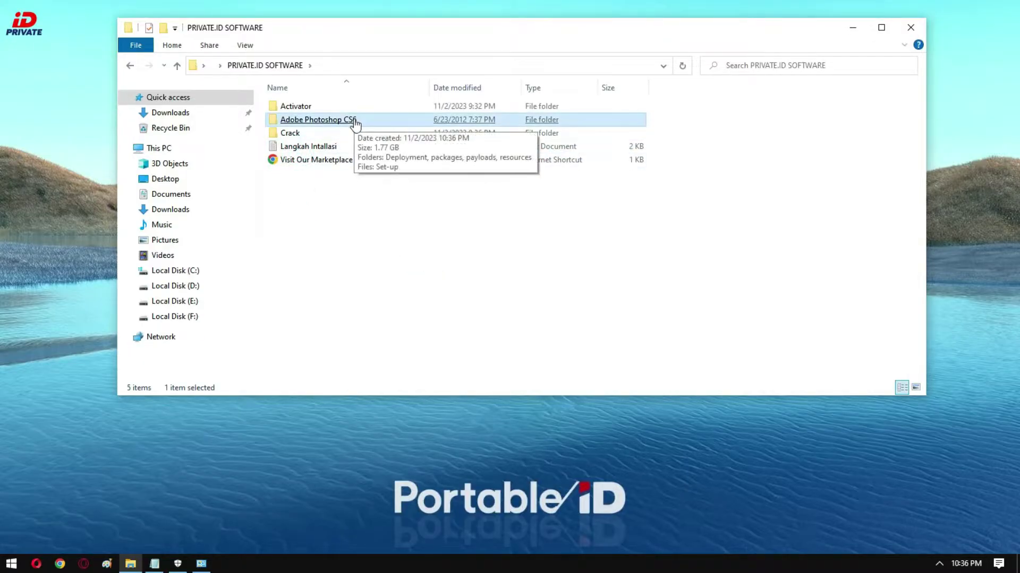
left_click(914, 387)
left_click(417, 212)
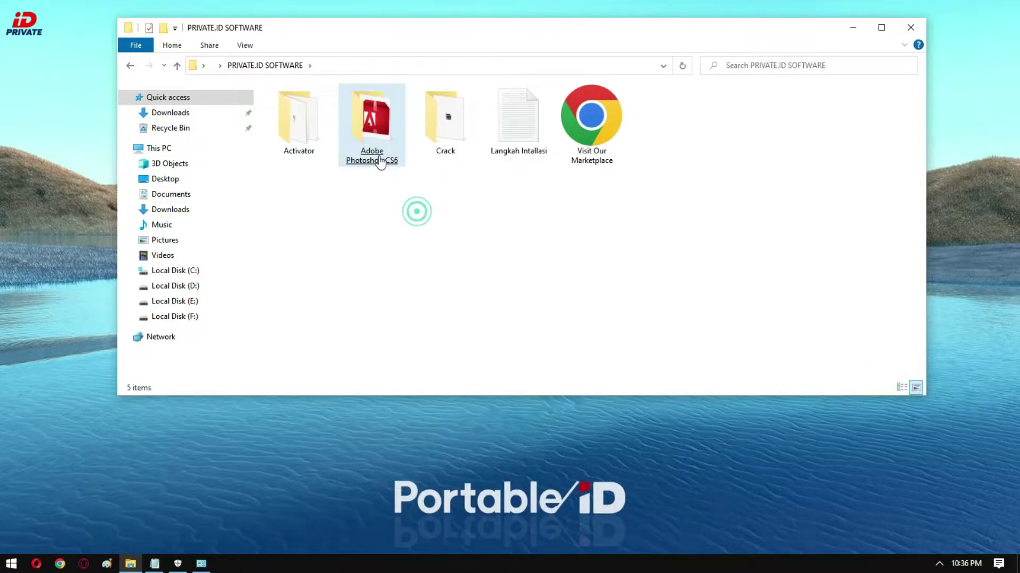
double_click(370, 130)
left_click(311, 205)
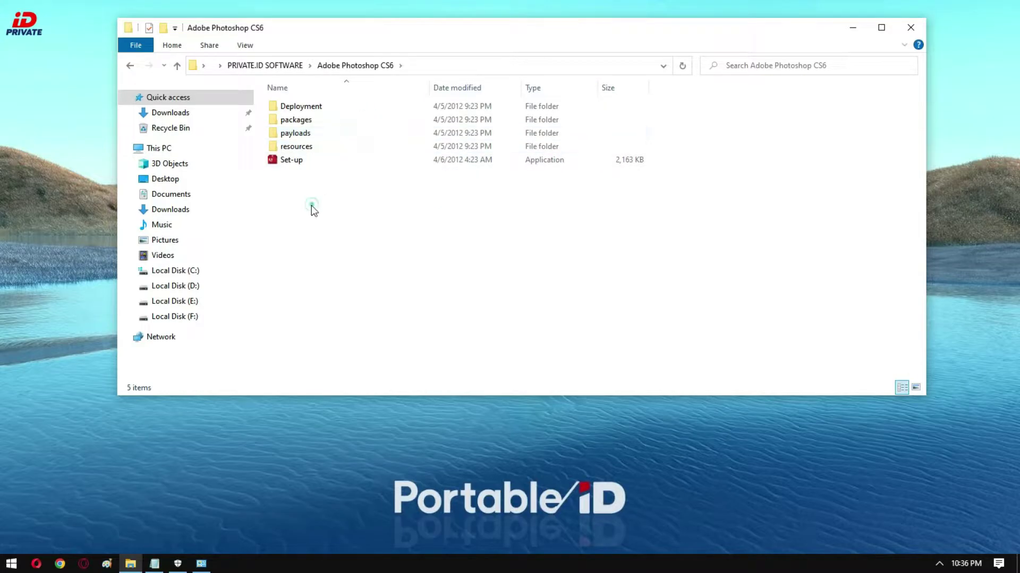
left_click(155, 563)
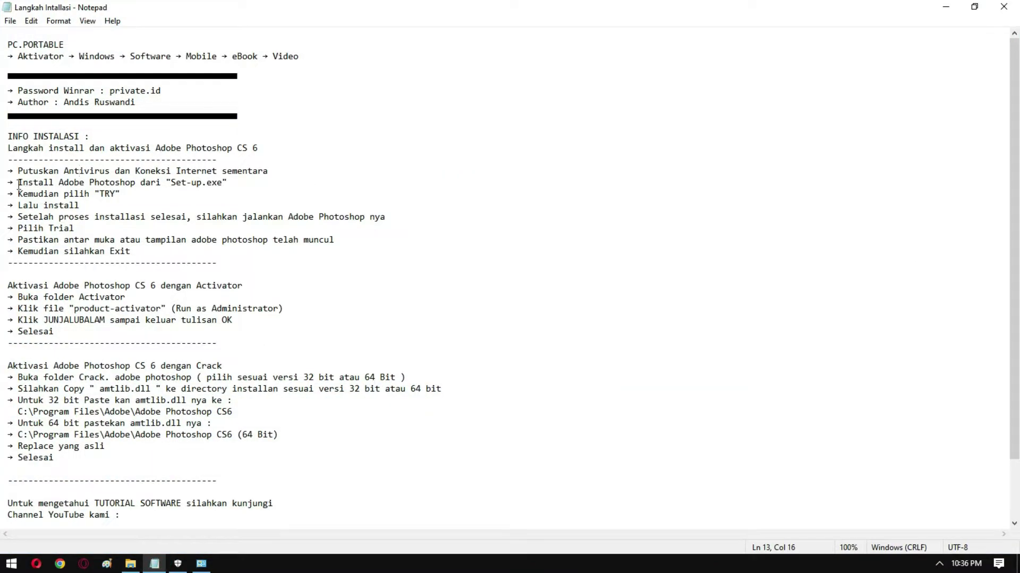
- Read the Set-up.exe step and the trial-install-through-exit steps in the notes
left_click_drag(18, 183, 228, 187)
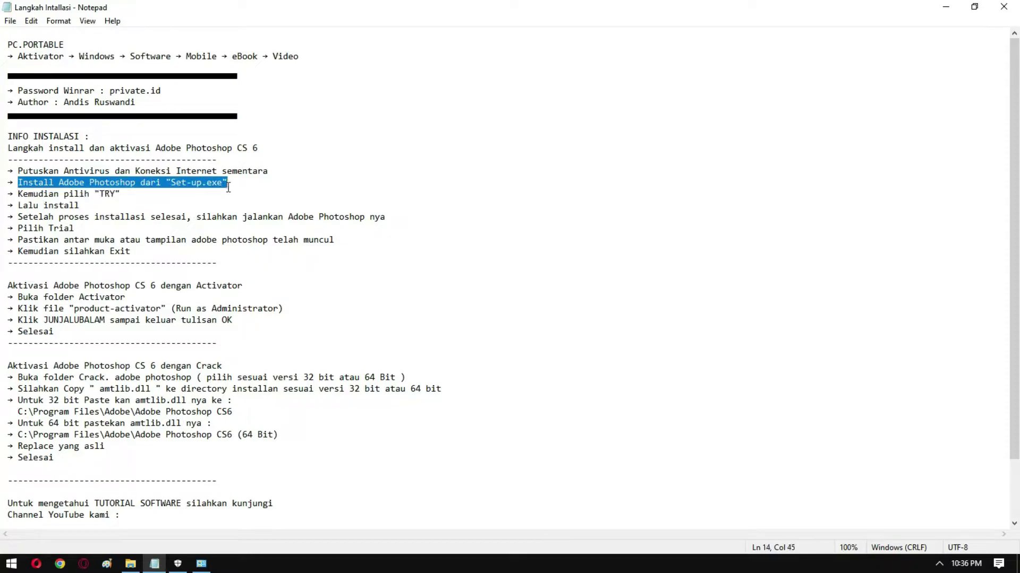
left_click(146, 197)
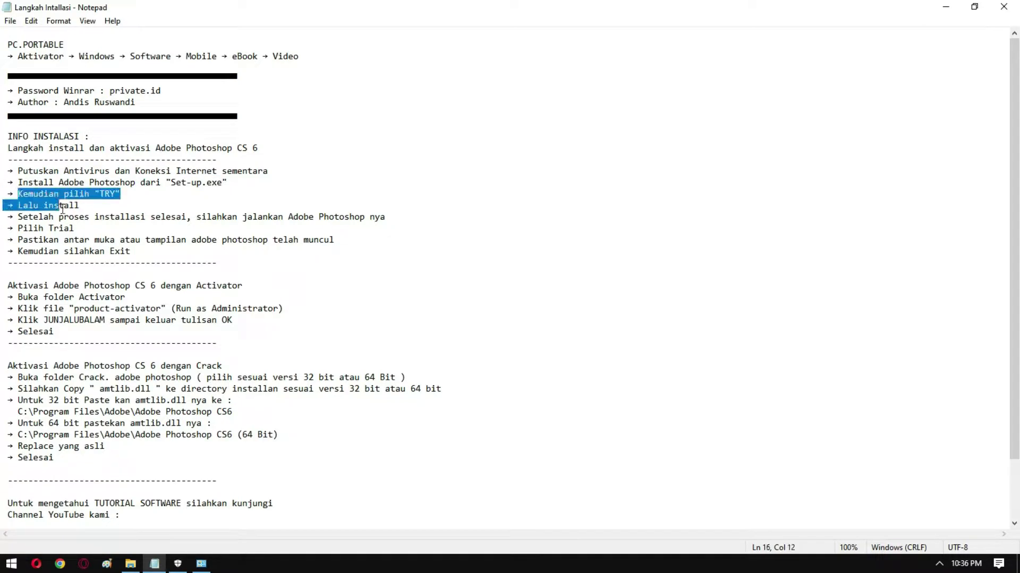
left_click_drag(19, 194, 132, 251)
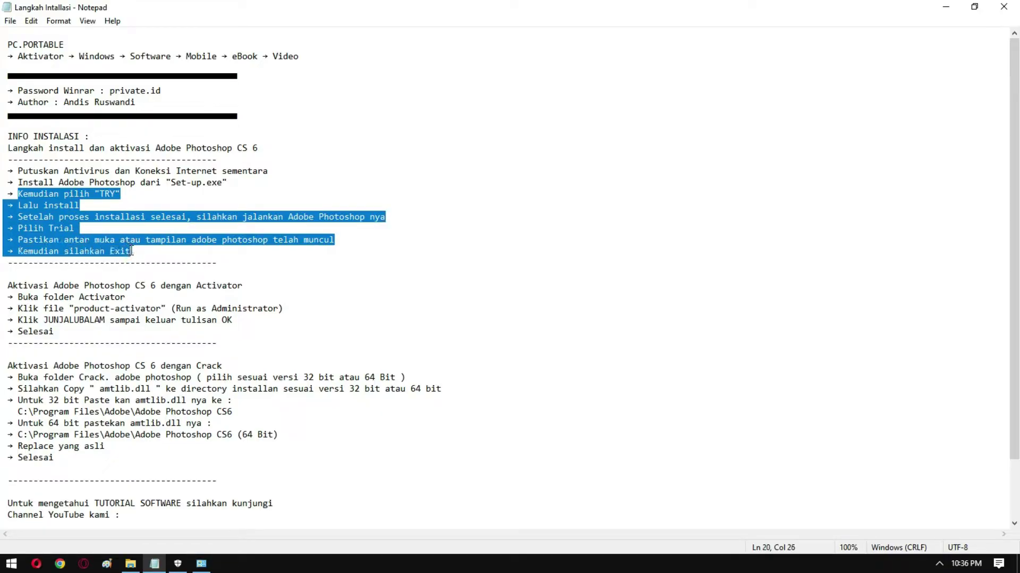
- Run Set-up, choose Try, accept the license, and install Photoshop CS6
left_click(484, 190)
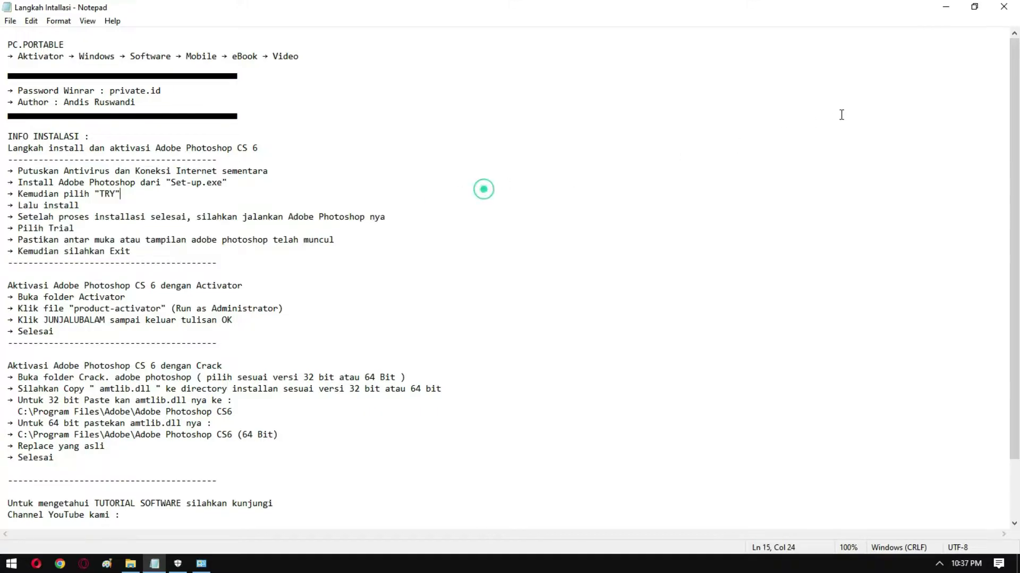
left_click(945, 7)
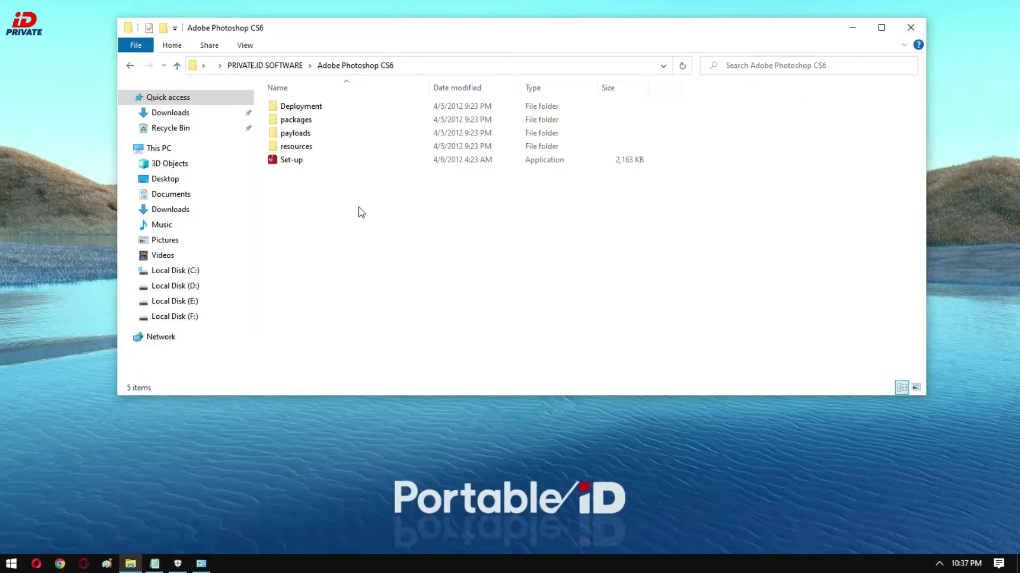
left_click(301, 167)
double_click(302, 169)
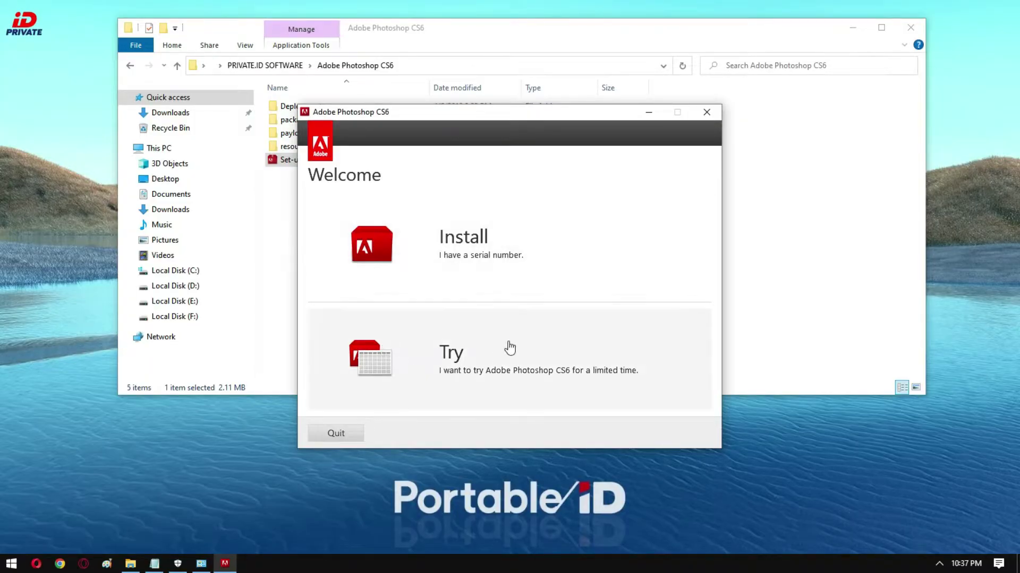
left_click(467, 352)
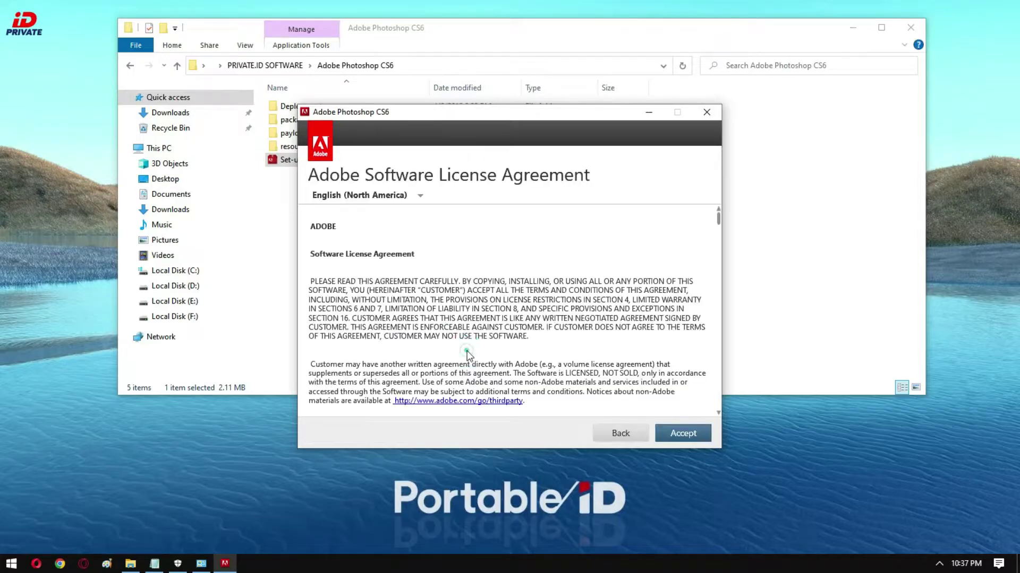
left_click(683, 433)
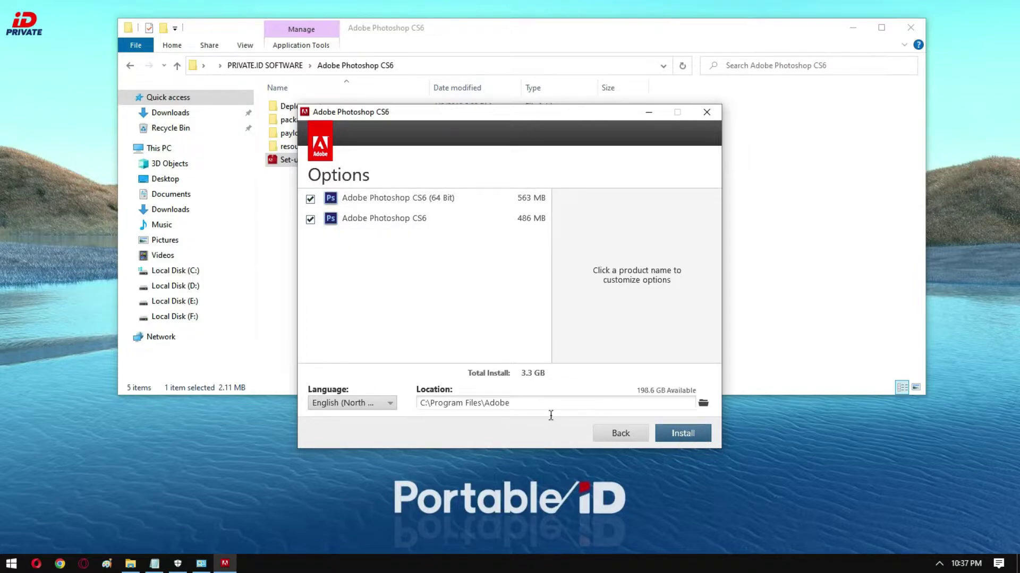
left_click(690, 435)
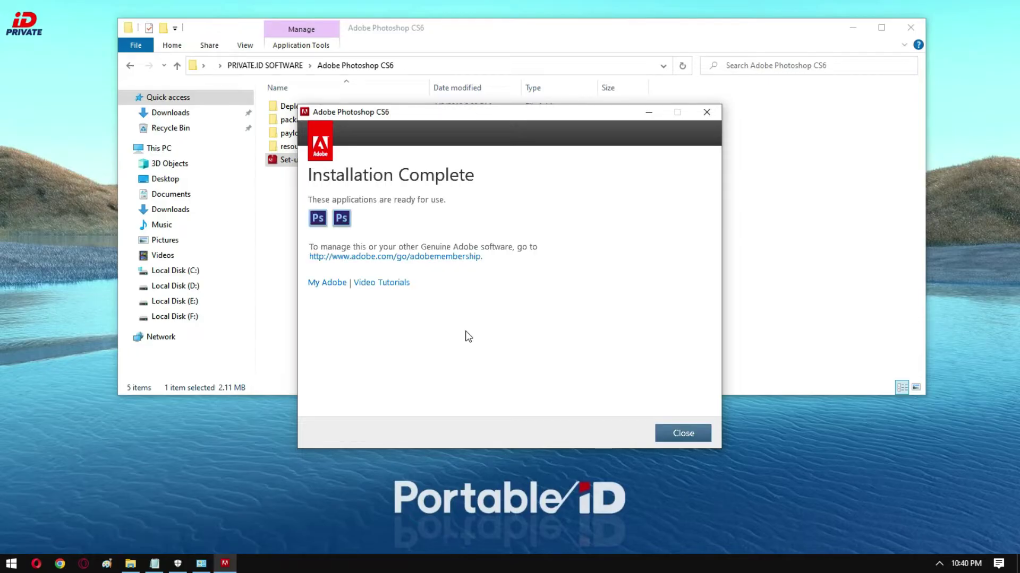
- Close the installer, confirm the Photoshop CS6 entries under All apps, and return to the notes
left_click(669, 432)
left_click(10, 564)
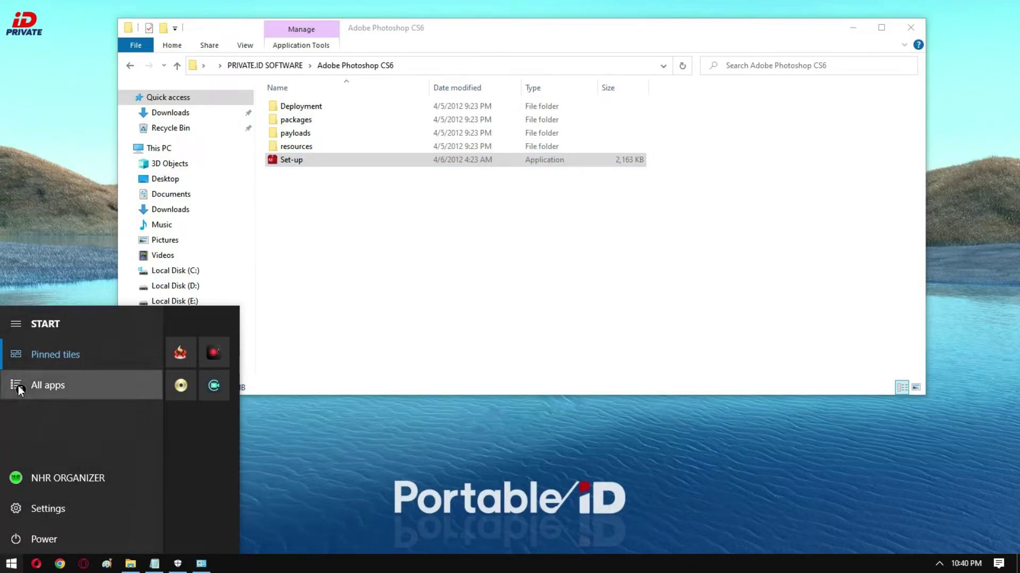
left_click(18, 386)
scroll(85, 428, "down", 2)
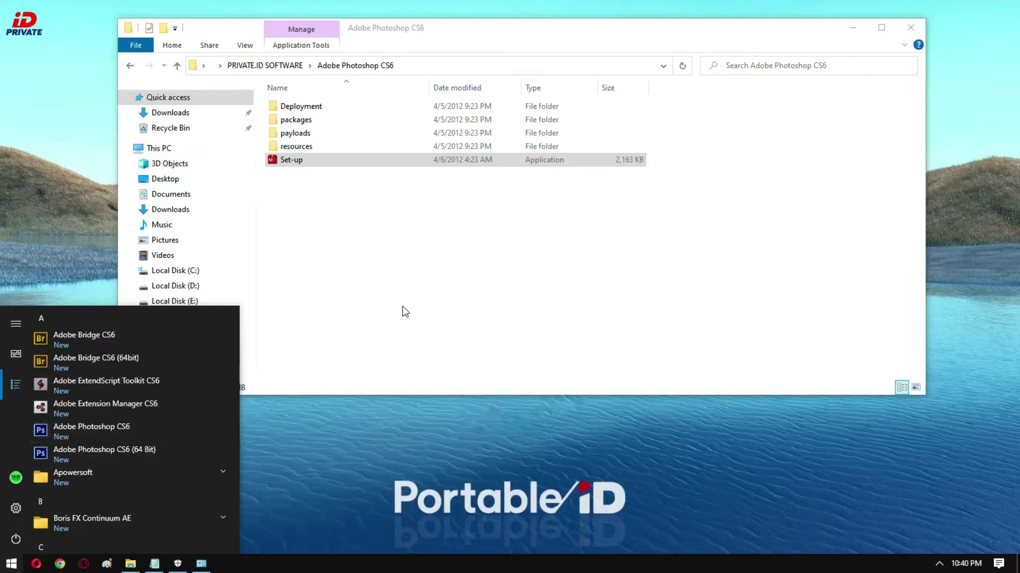
left_click(386, 360)
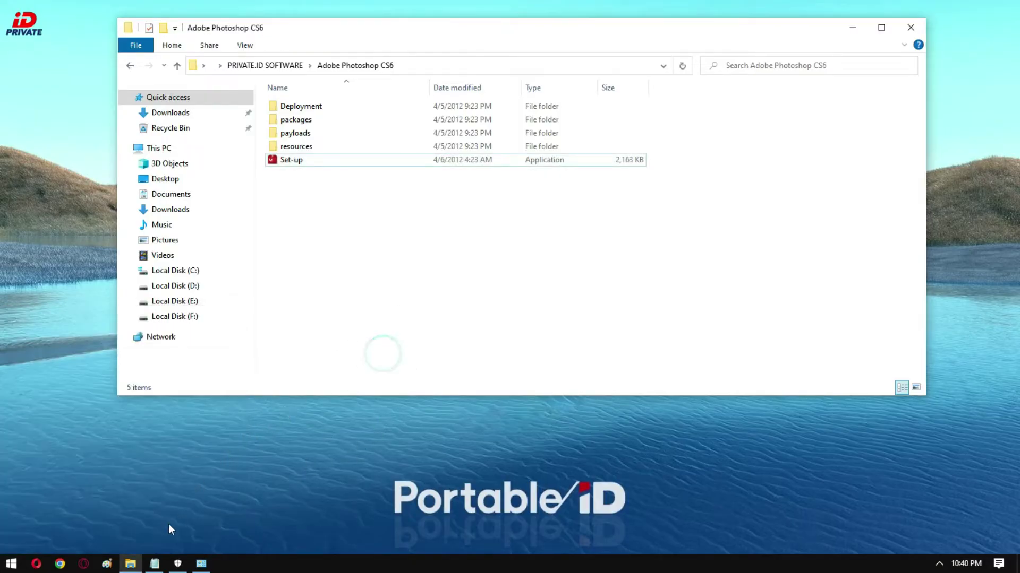
left_click(154, 565)
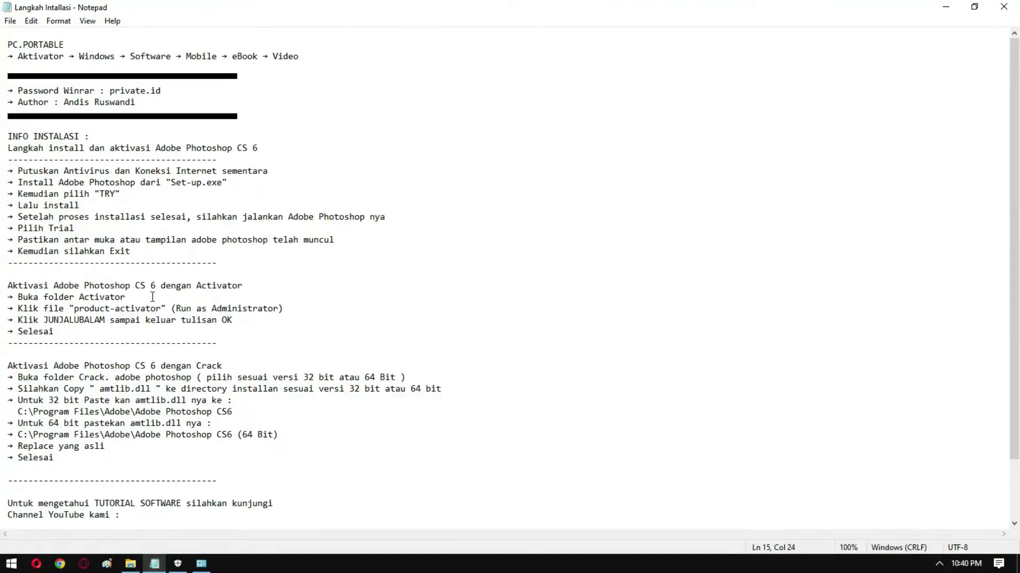
- Read the Activator and Crack activation sections, then minimize the notes
left_click_drag(8, 285, 243, 286)
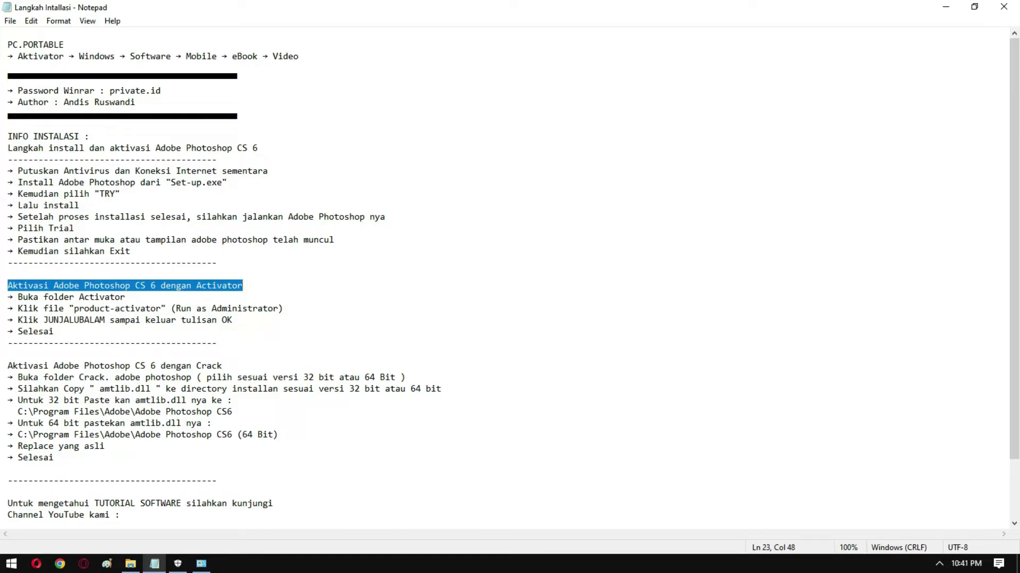
left_click_drag(3, 366, 229, 366)
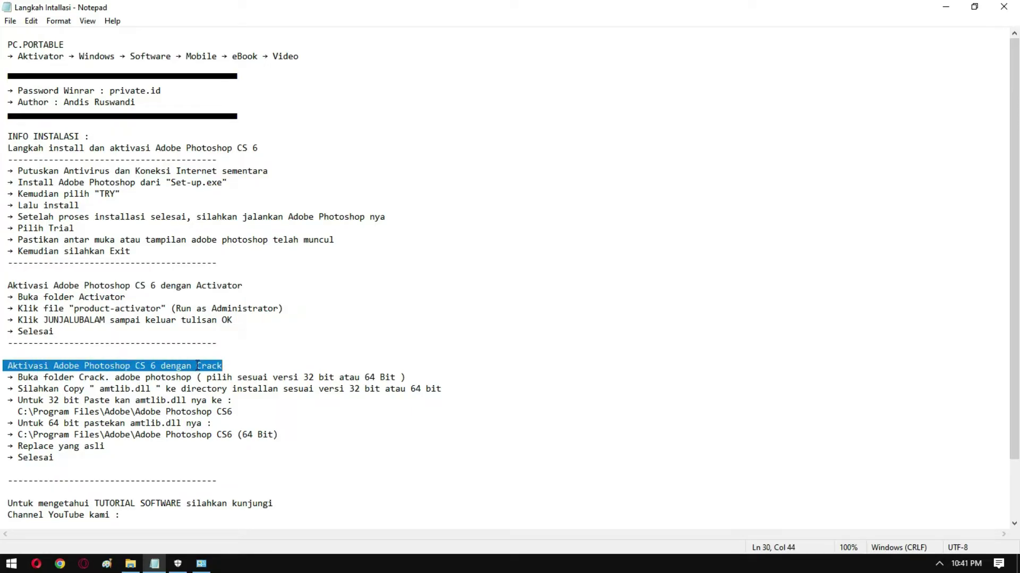
left_click(523, 317)
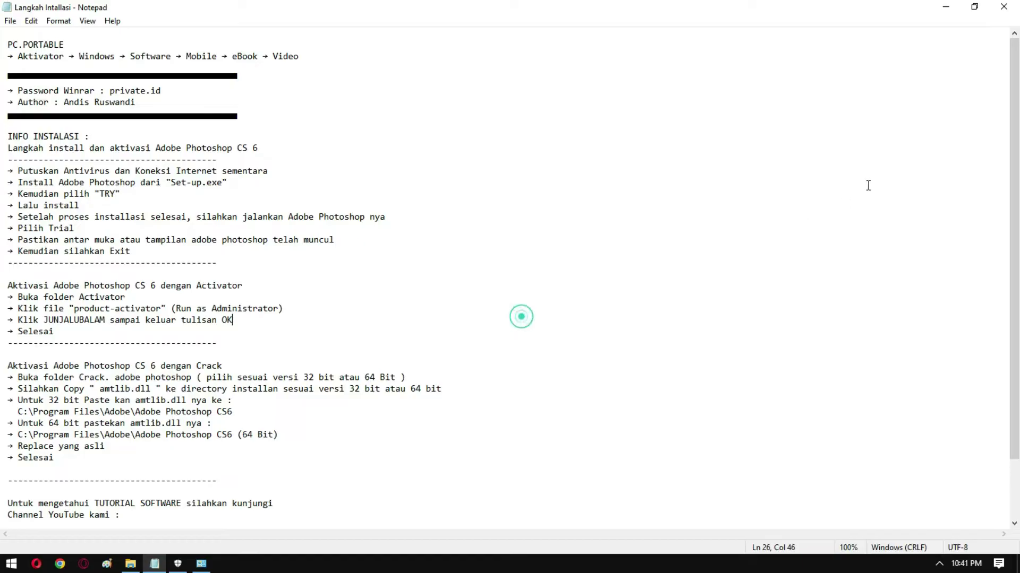
left_click(945, 9)
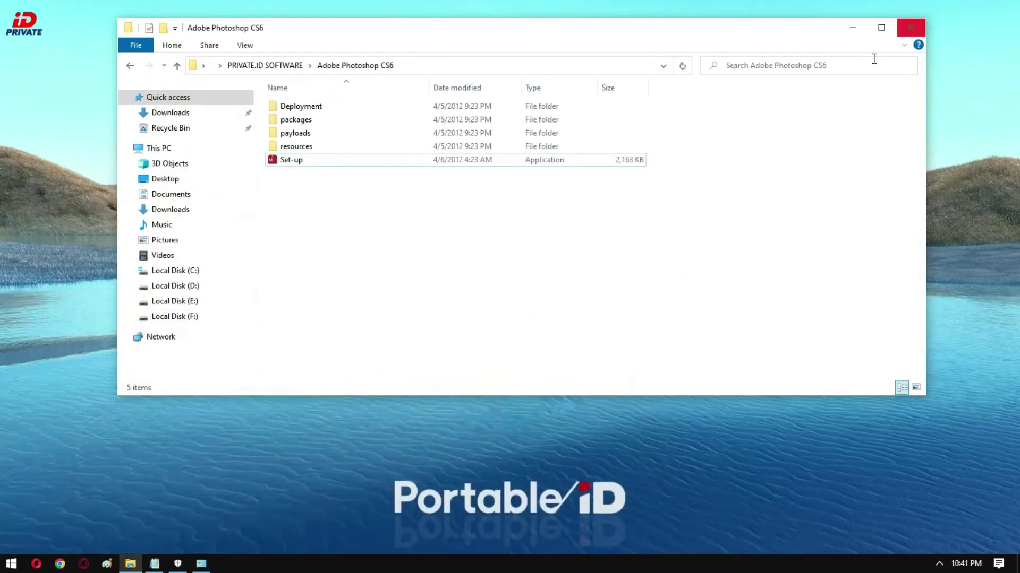
- Run product-activator from the Activator folder as administrator, close it, and minimize Explorer
left_click(129, 66)
left_click(333, 214)
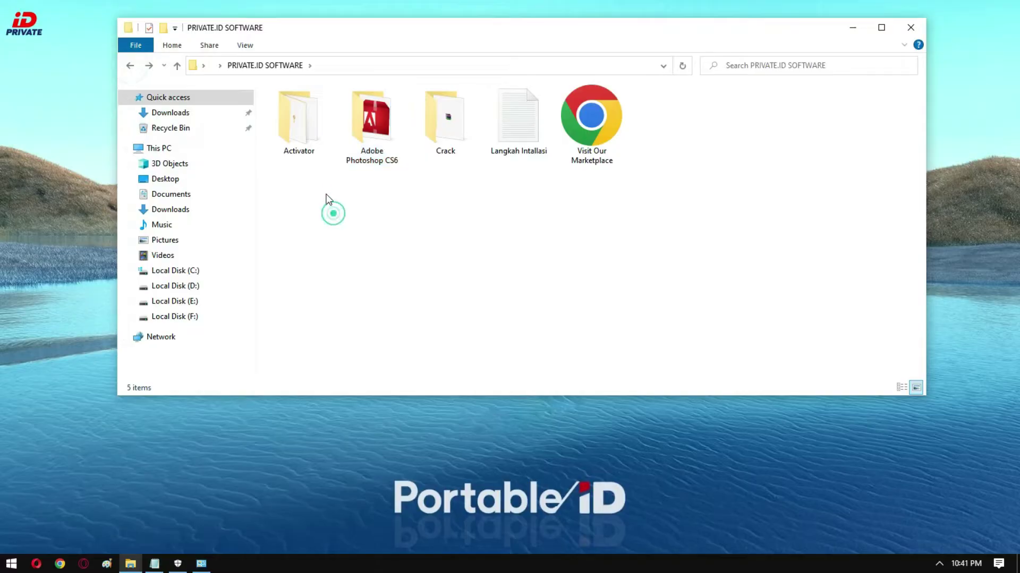
double_click(311, 148)
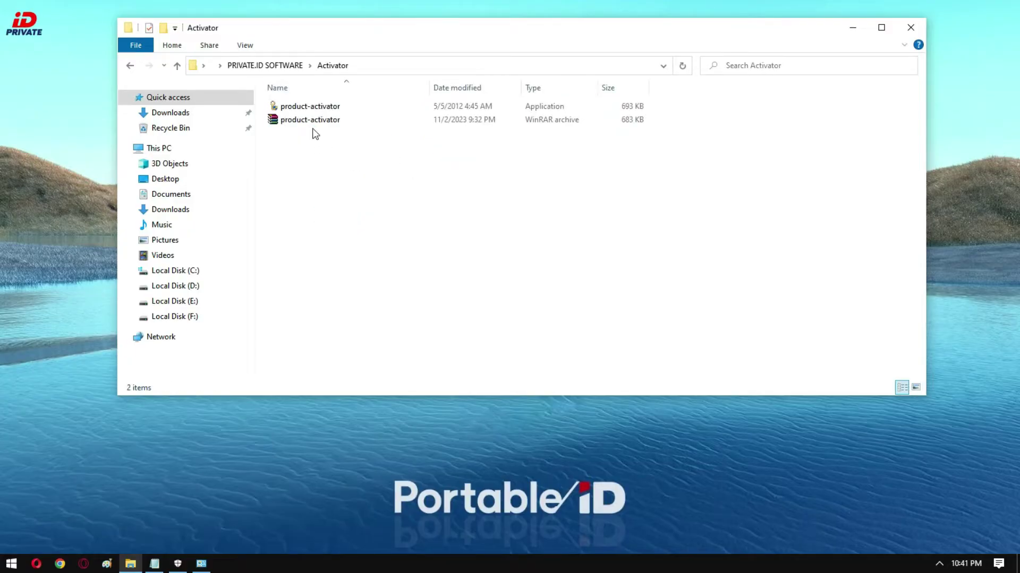
right_click(316, 108)
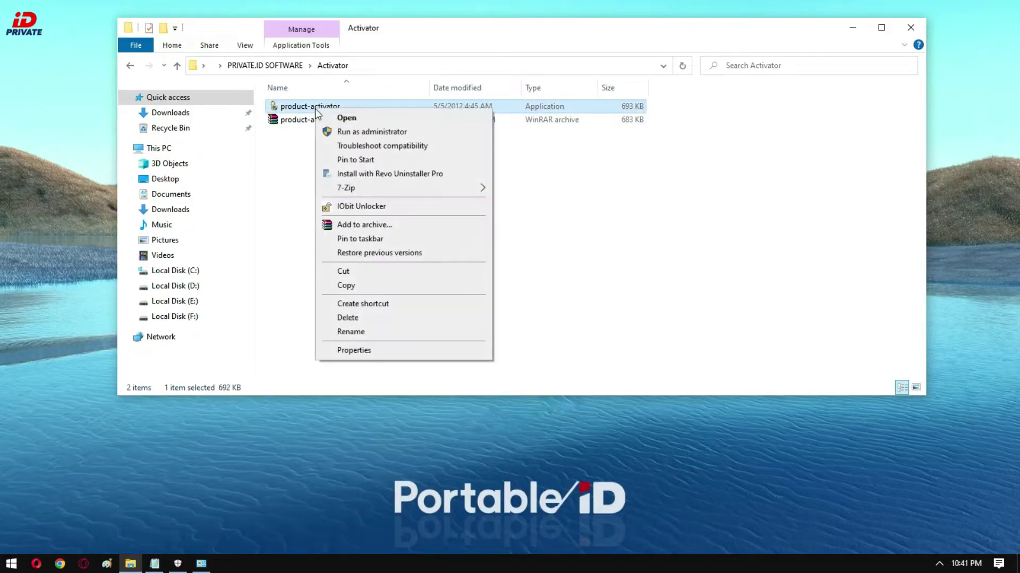
left_click(334, 131)
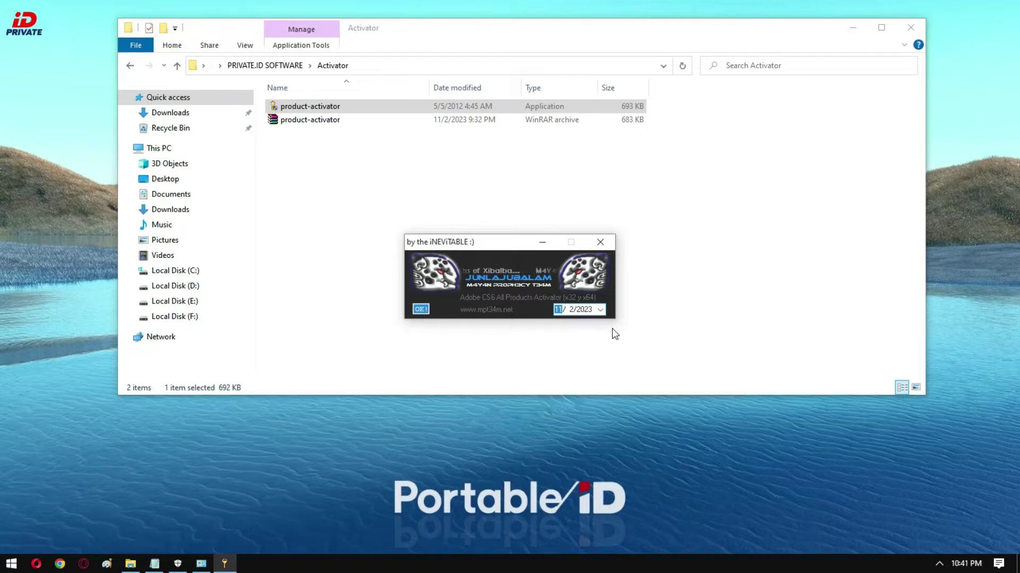
left_click(606, 247)
left_click(606, 247)
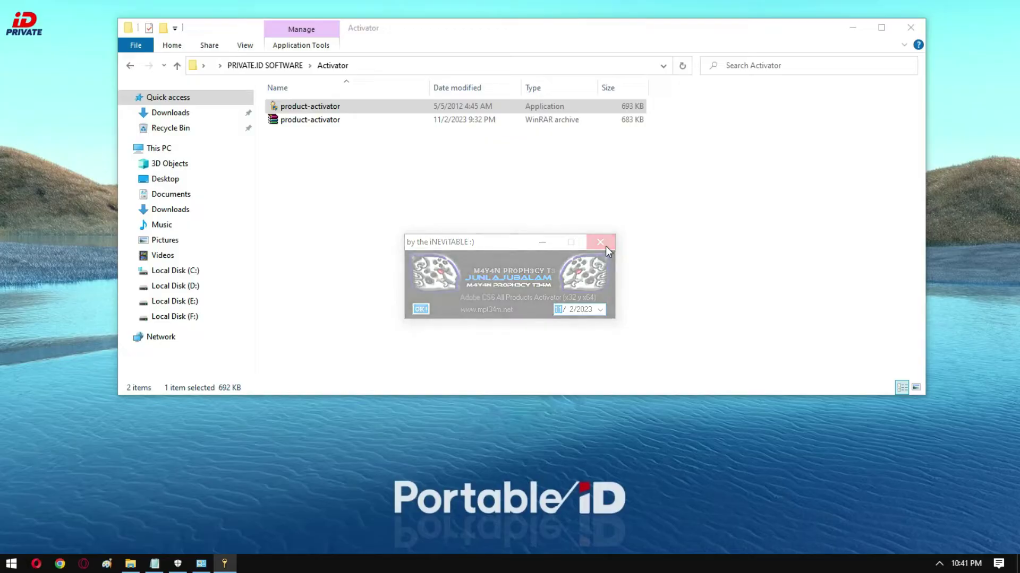
left_click(856, 32)
left_click(11, 564)
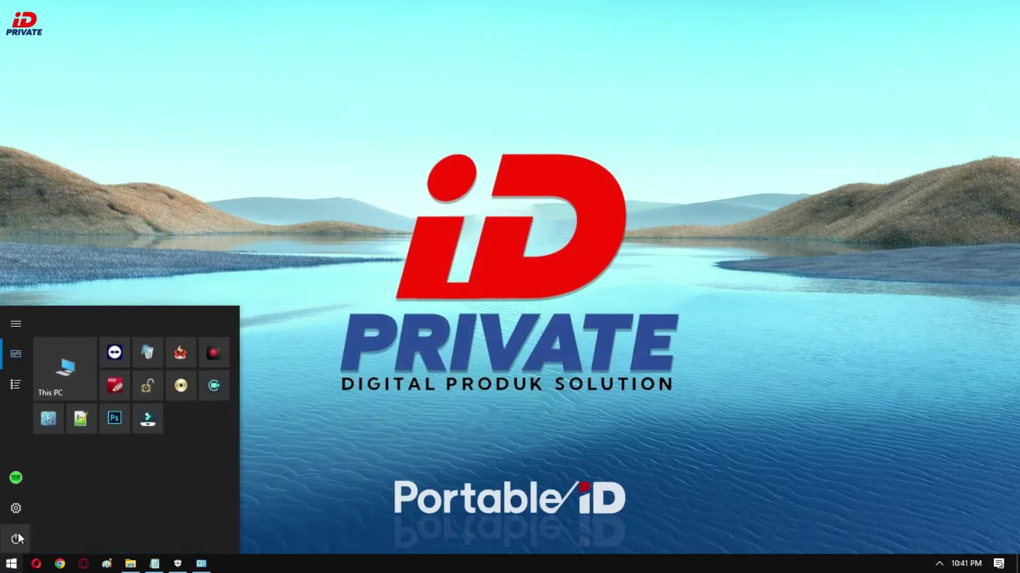
left_click(18, 391)
scroll(94, 431, "down", 2)
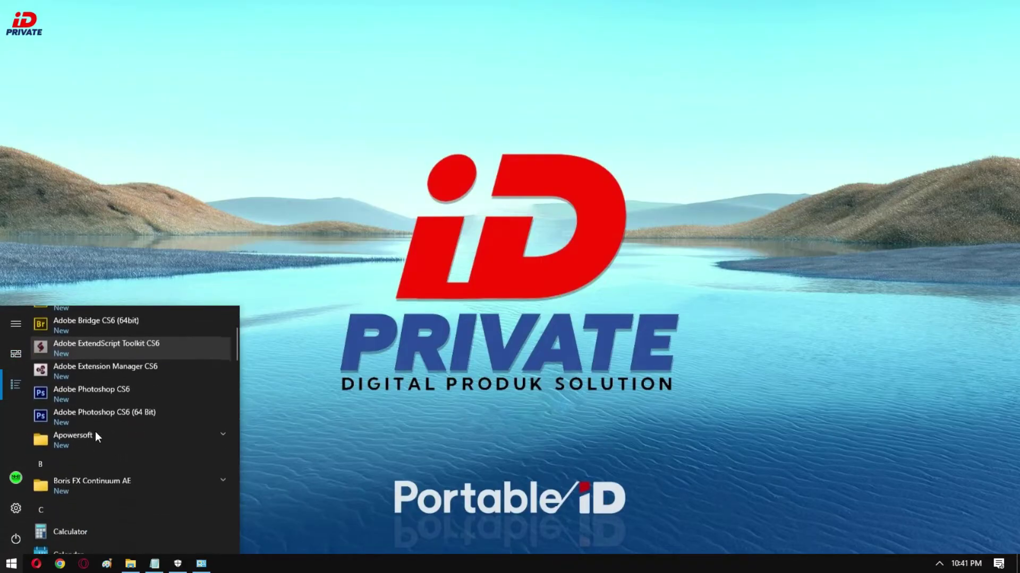
left_click(107, 415)
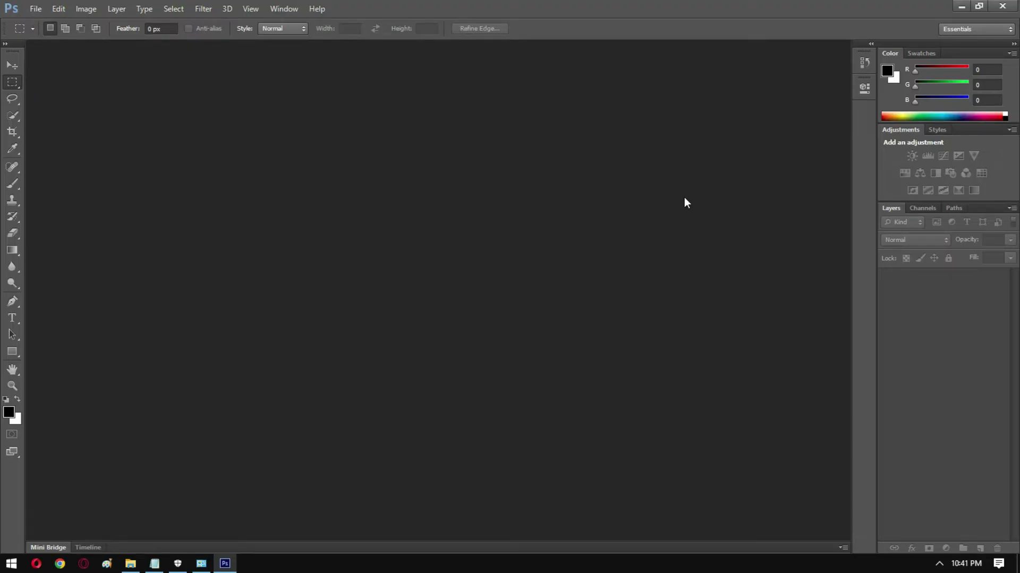
left_click(1003, 7)
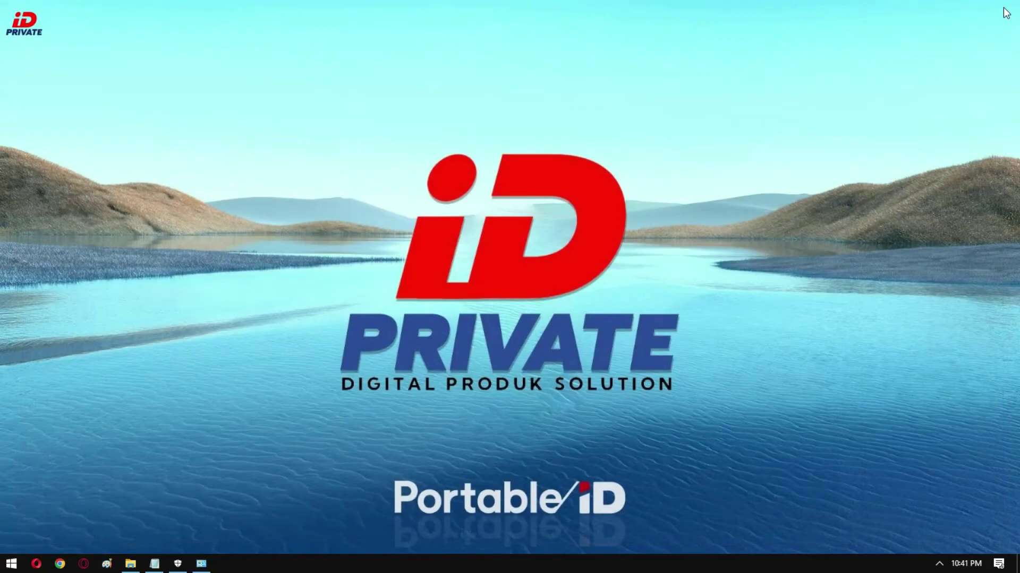
left_click(3, 563)
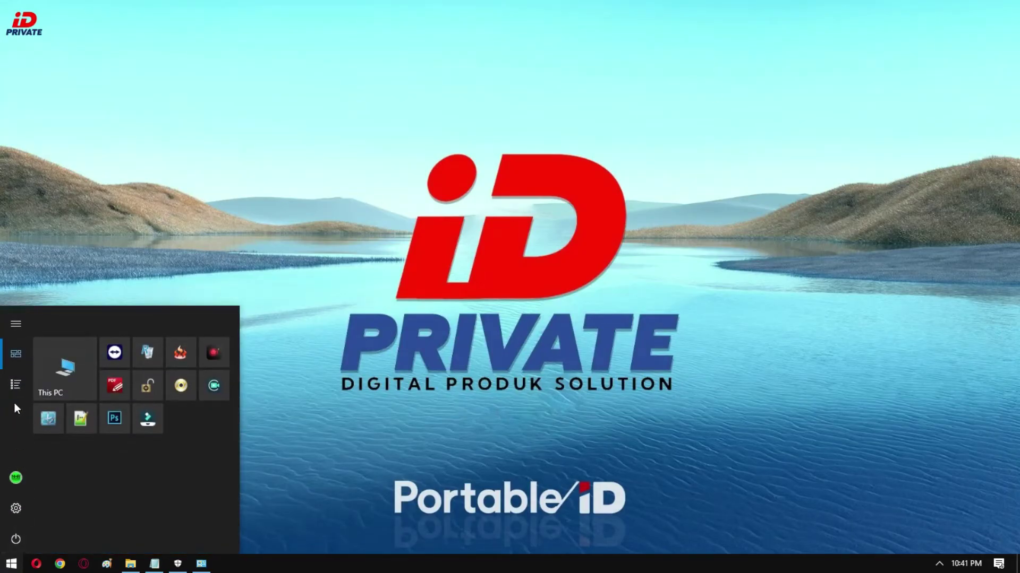
left_click(15, 385)
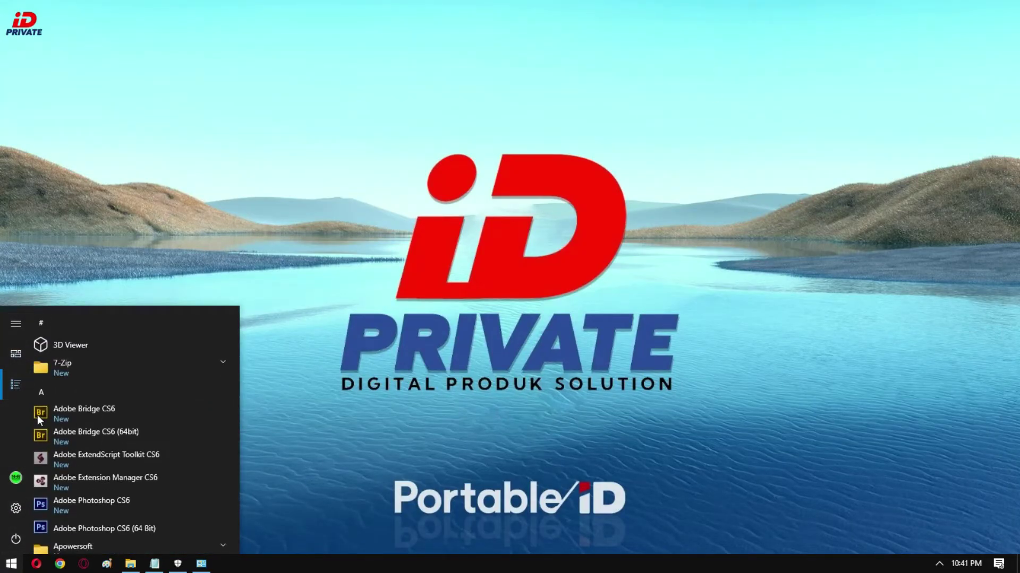
left_click(75, 502)
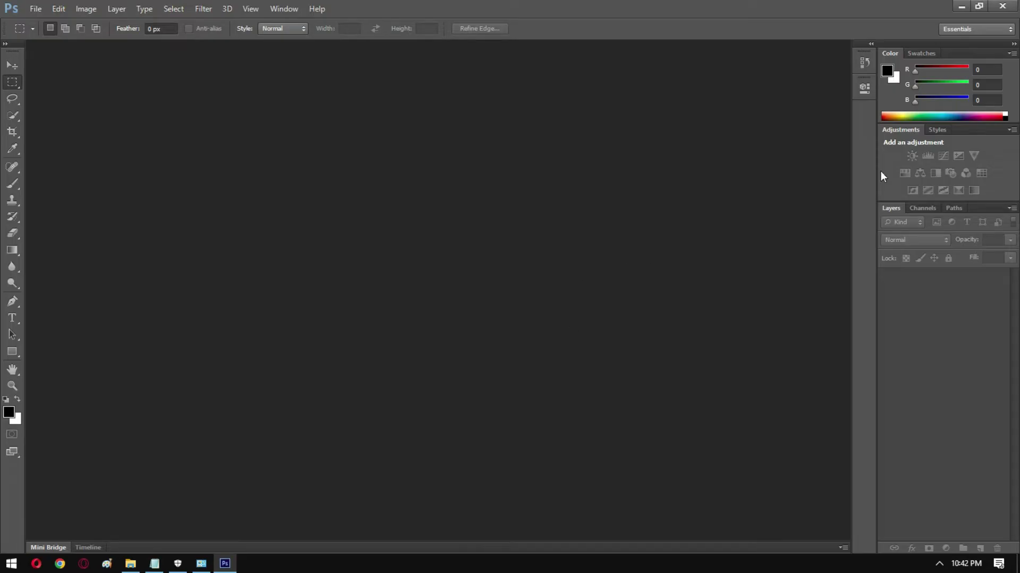
left_click(1002, 6)
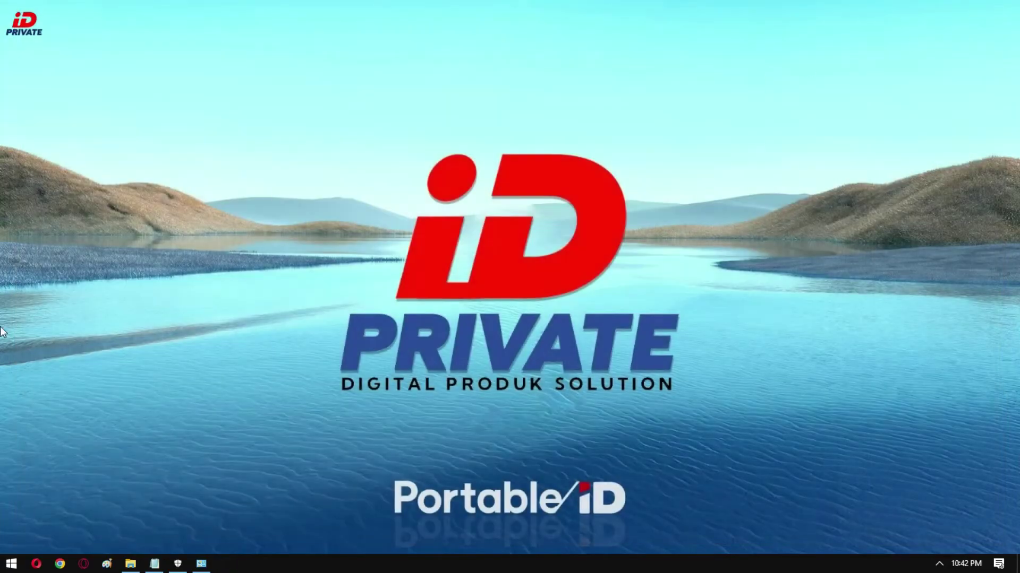
left_click(11, 564)
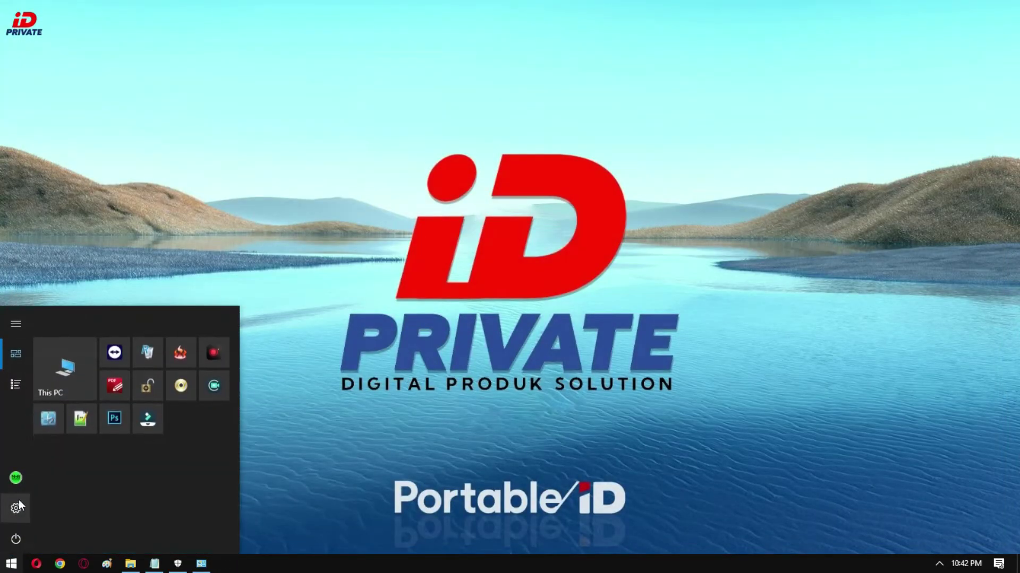
left_click(22, 390)
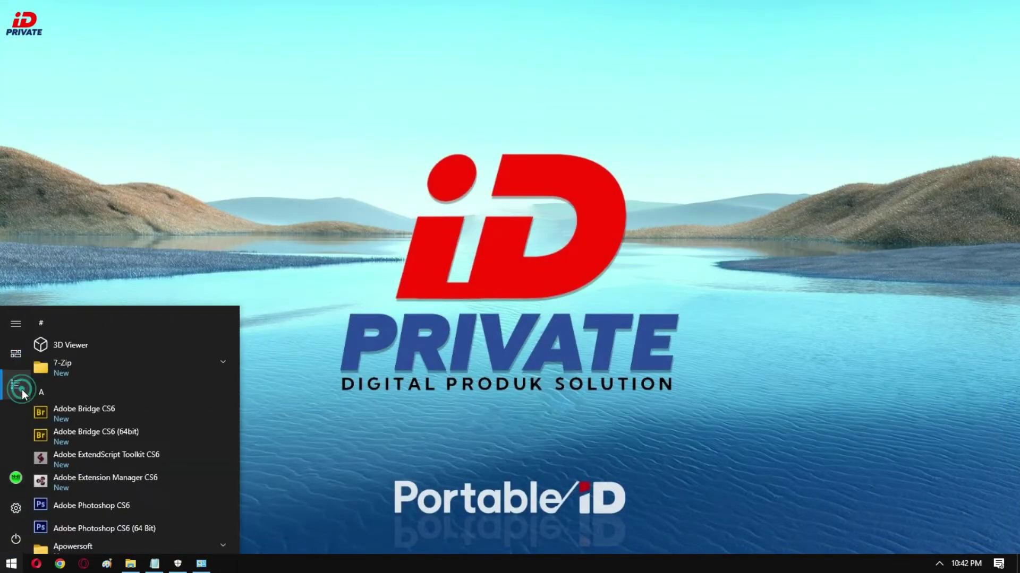
left_click(69, 433)
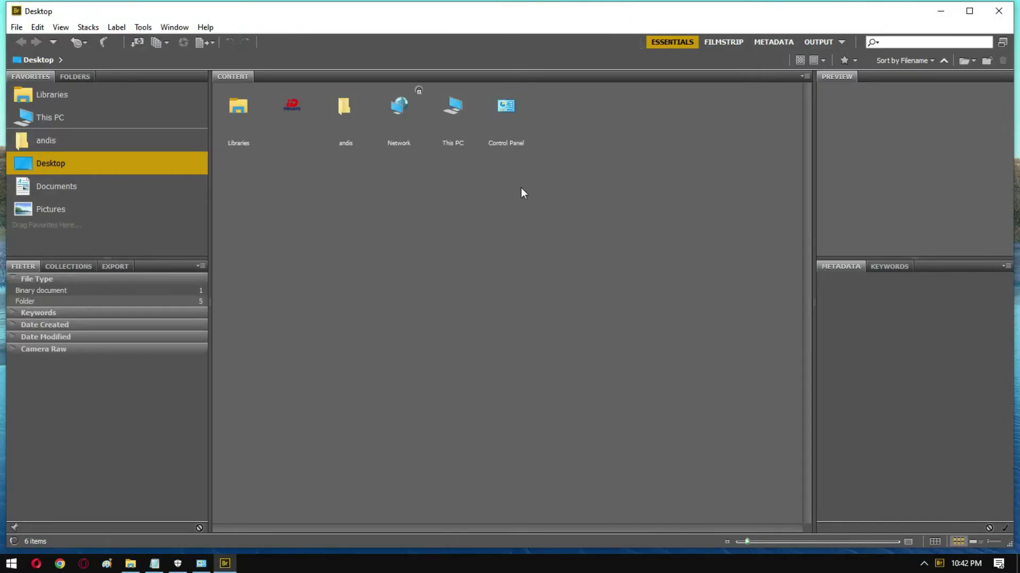
left_click(969, 11)
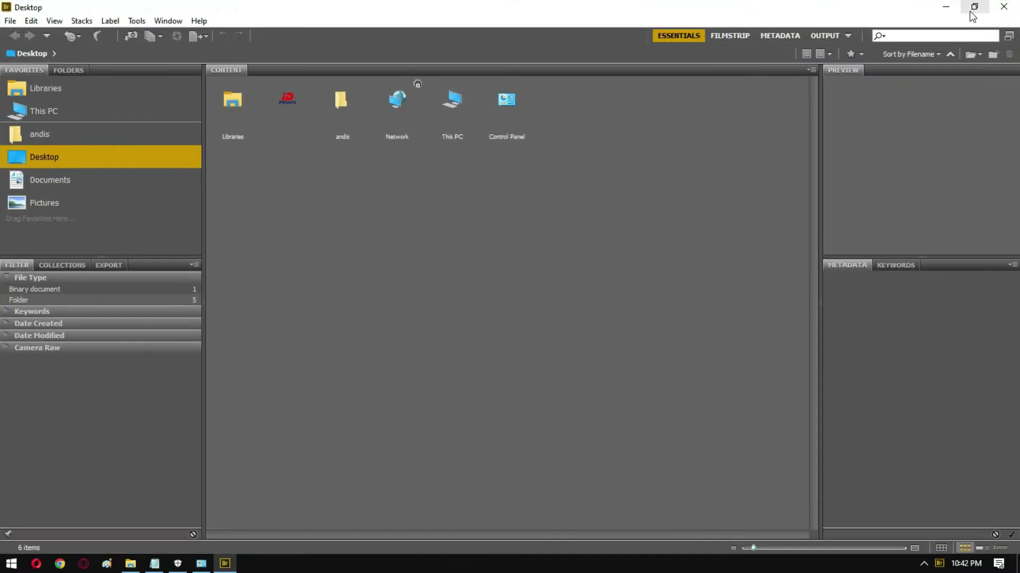
left_click(1004, 6)
- Refresh the desktop twice from its right-click menu
right_click(225, 213)
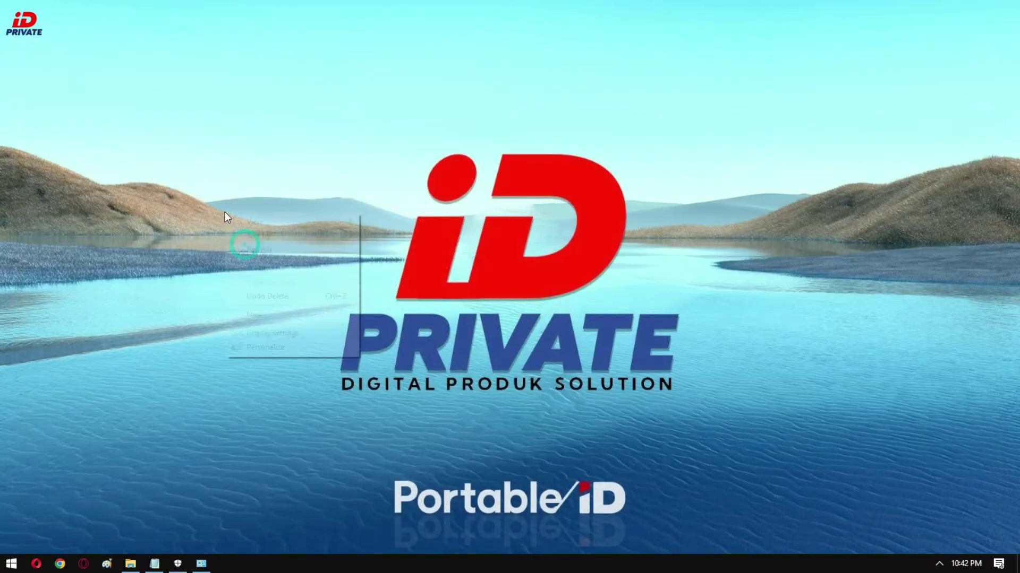
left_click(253, 254)
right_click(221, 246)
left_click(242, 280)
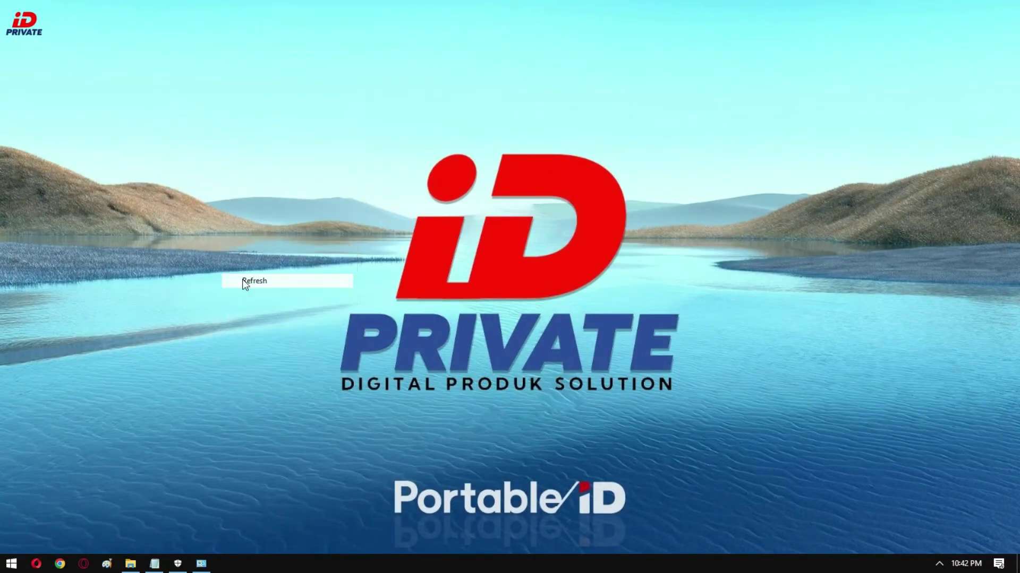
- Turn Real-time protection and Cloud-delivered protection back on in Windows Security, then close it
left_click(178, 565)
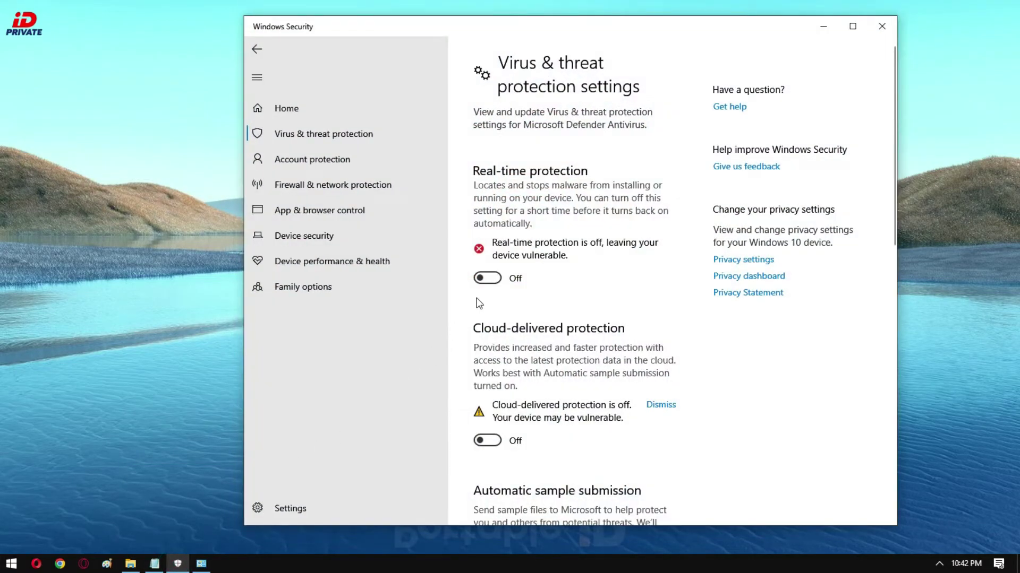
left_click(485, 278)
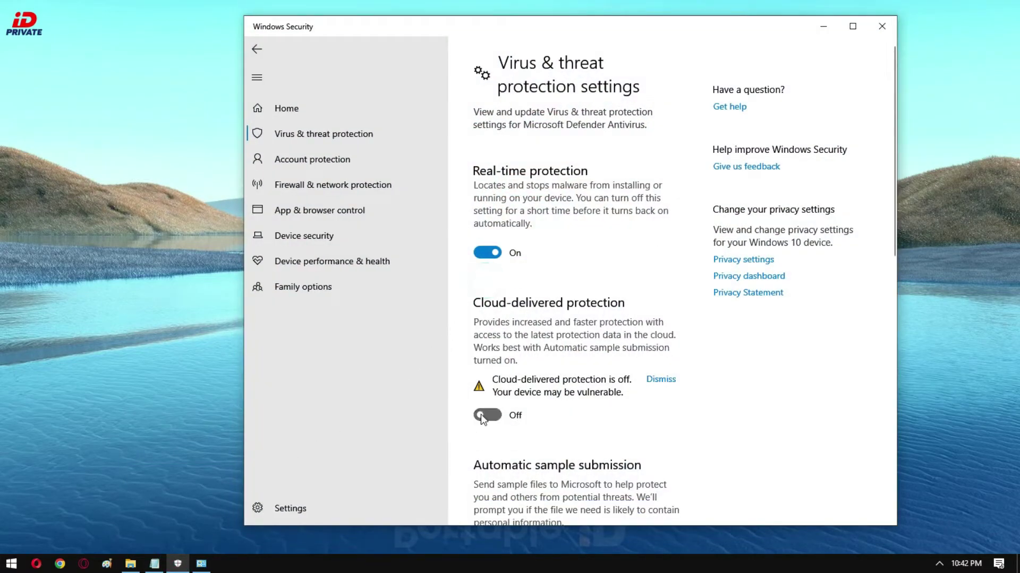
left_click(480, 414)
scroll(476, 355, "down", 3)
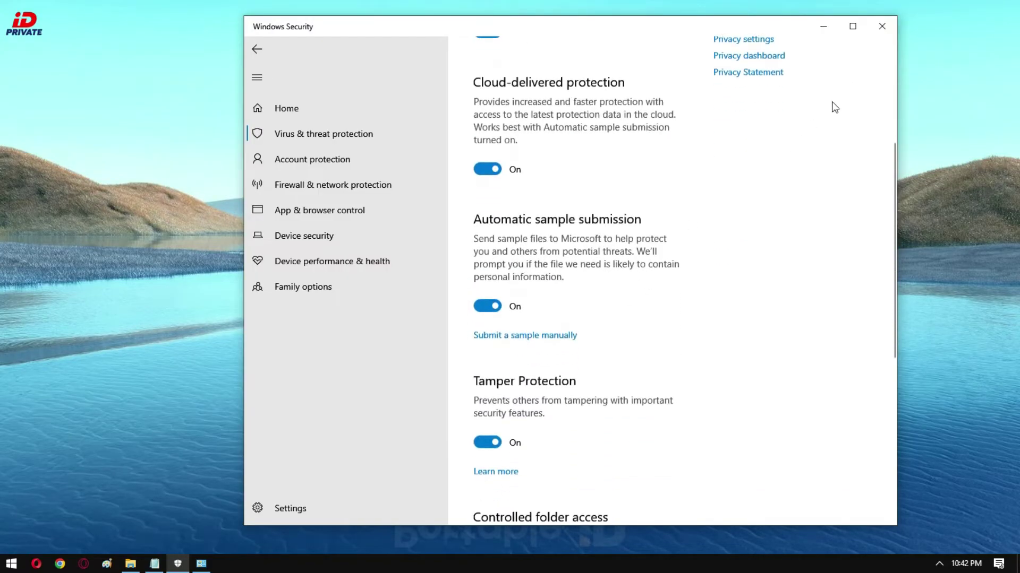
left_click(880, 33)
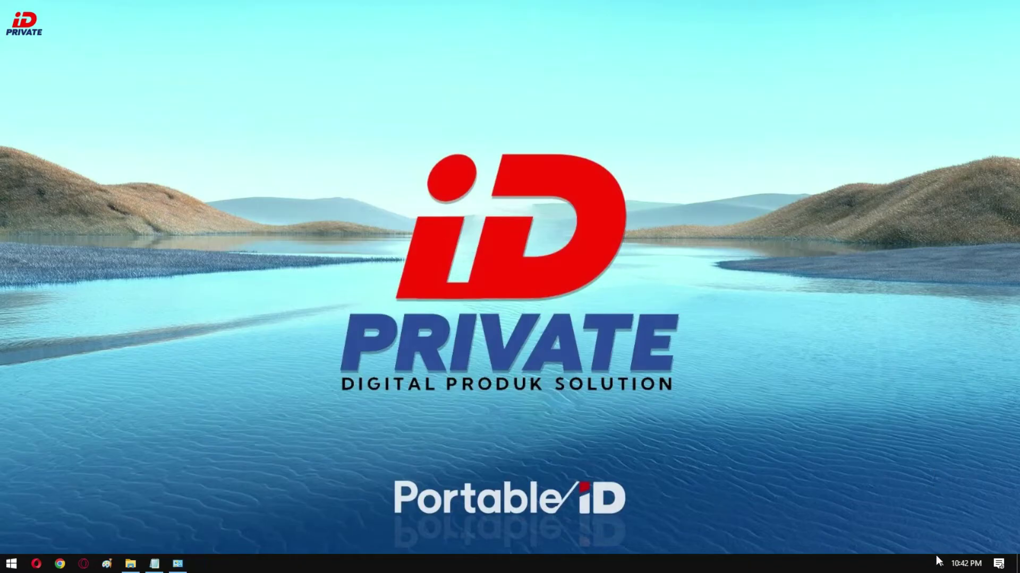
- Re-enable the Ethernet adapter from Network & Internet settings' adapter options
left_click(937, 564)
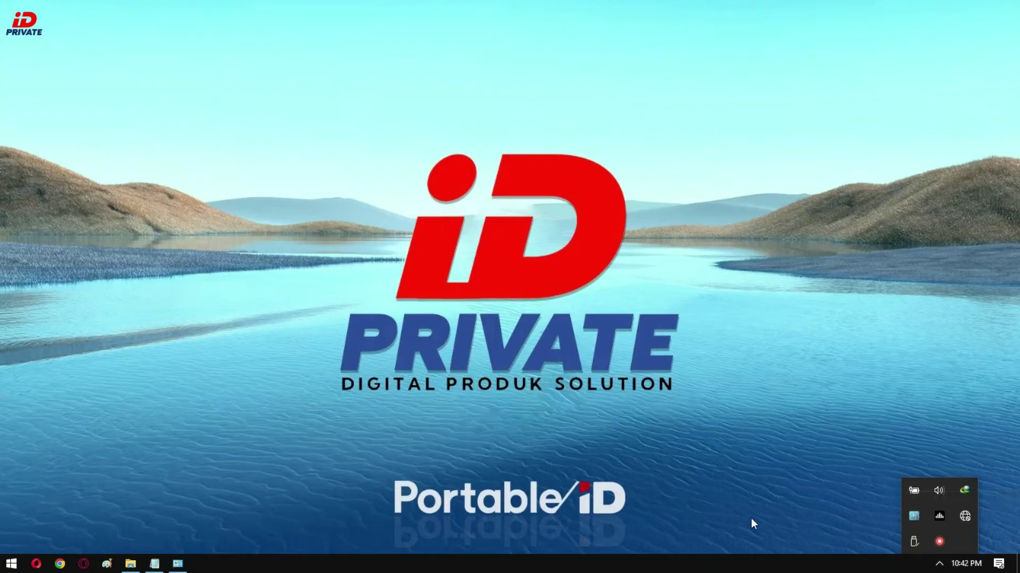
left_click(964, 512)
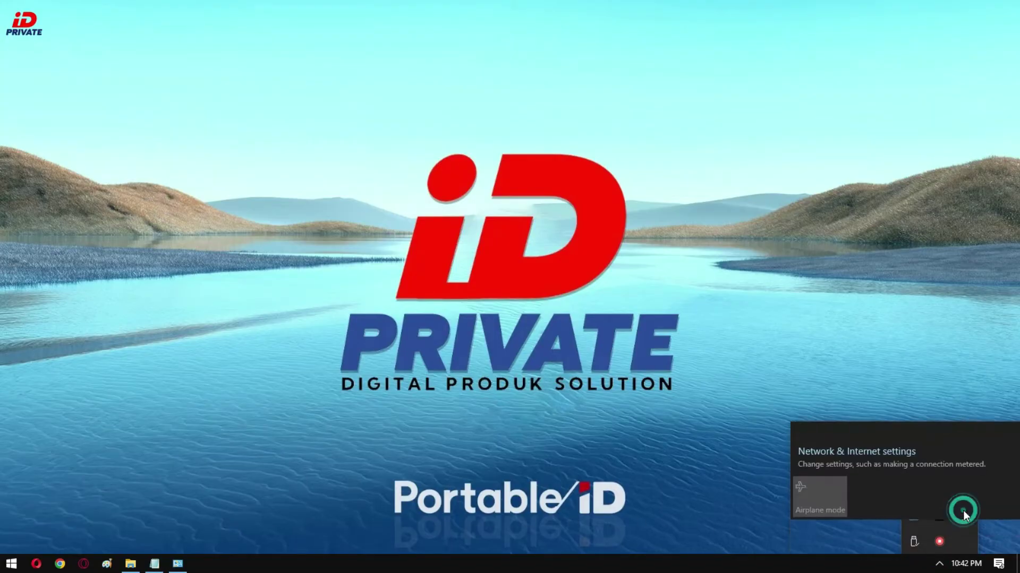
left_click(882, 484)
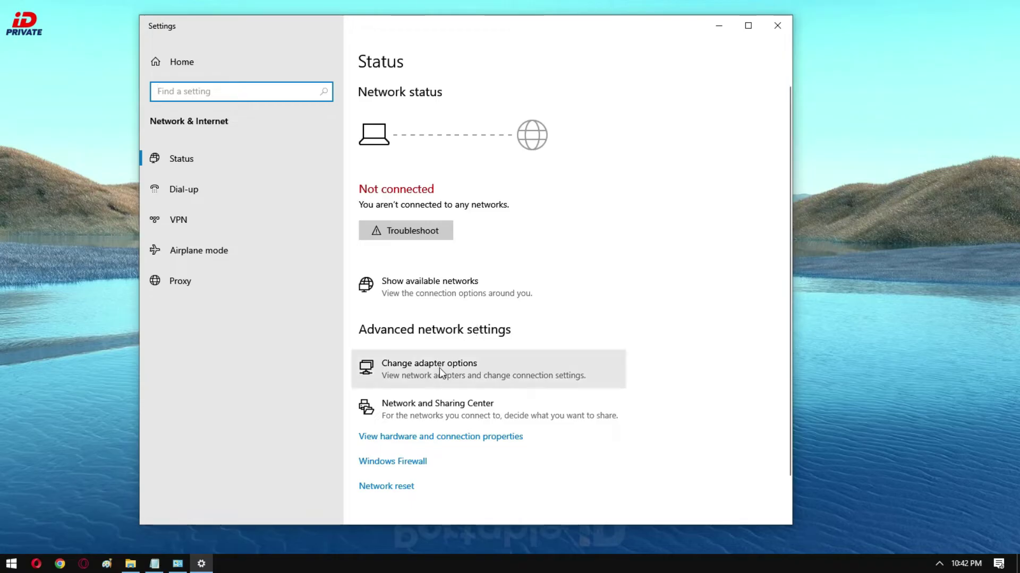
left_click(425, 374)
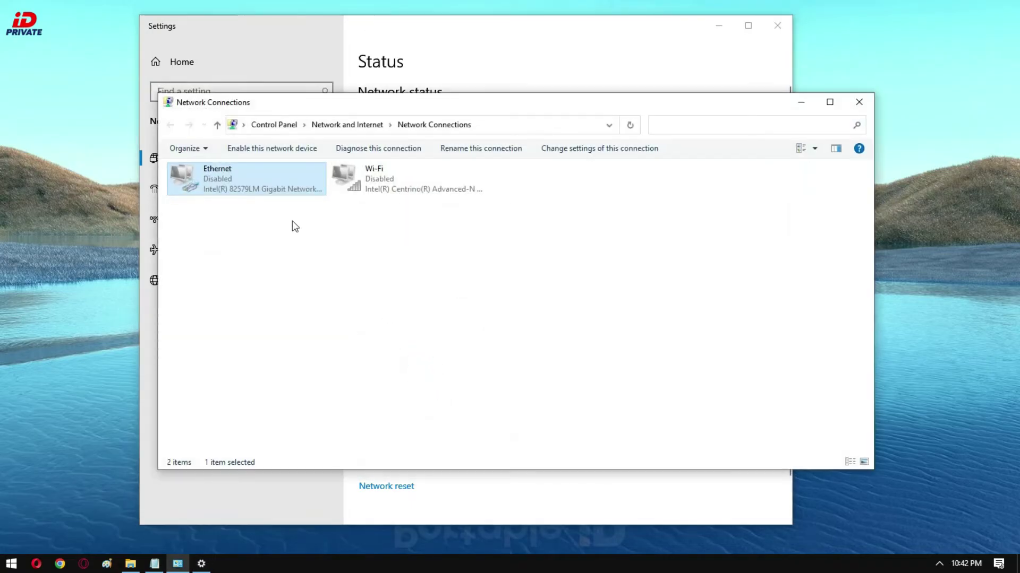
right_click(212, 176)
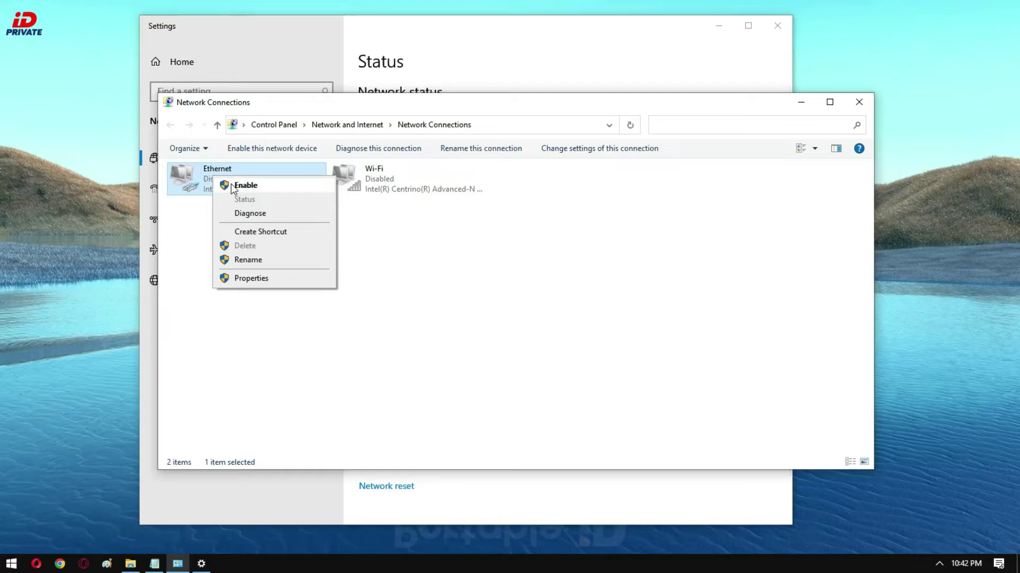
left_click(231, 184)
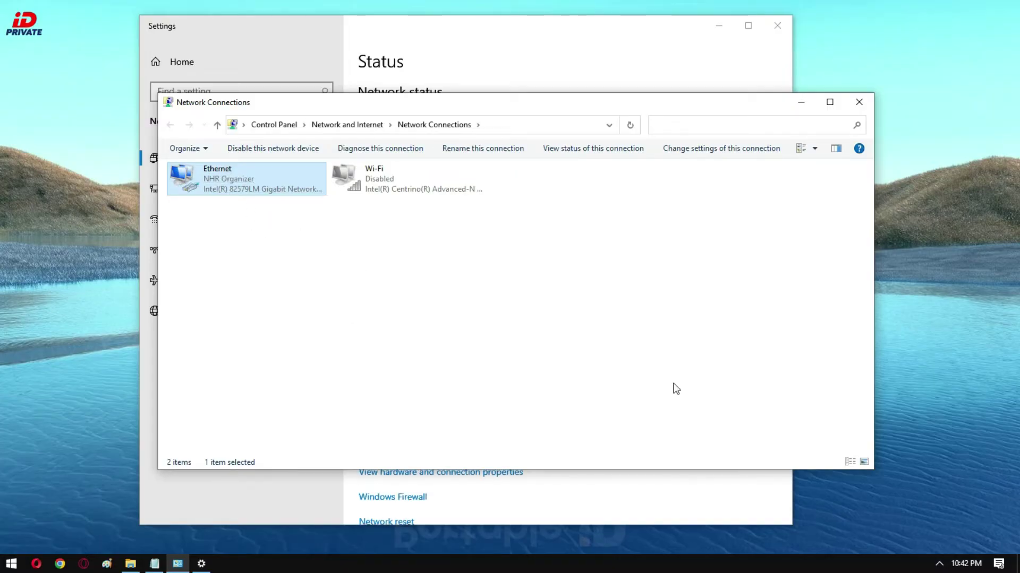
- Confirm internet access in the network flyout and close Network Connections and Settings
left_click(939, 564)
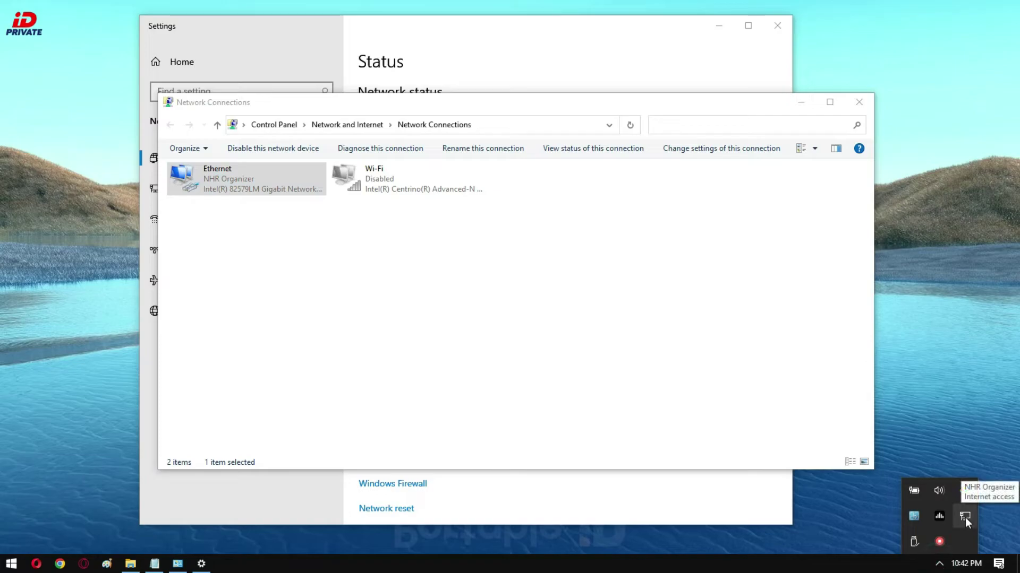
left_click(859, 106)
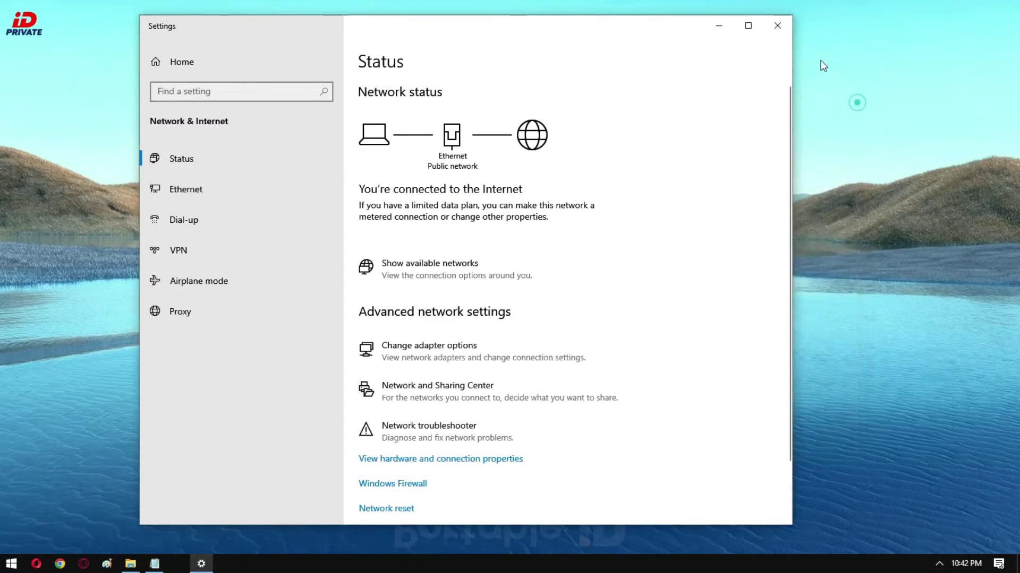
left_click(776, 26)
right_click(481, 133)
- Refresh the desktop and launch Adobe Photoshop CS6 from the Start menu's app list
left_click(499, 166)
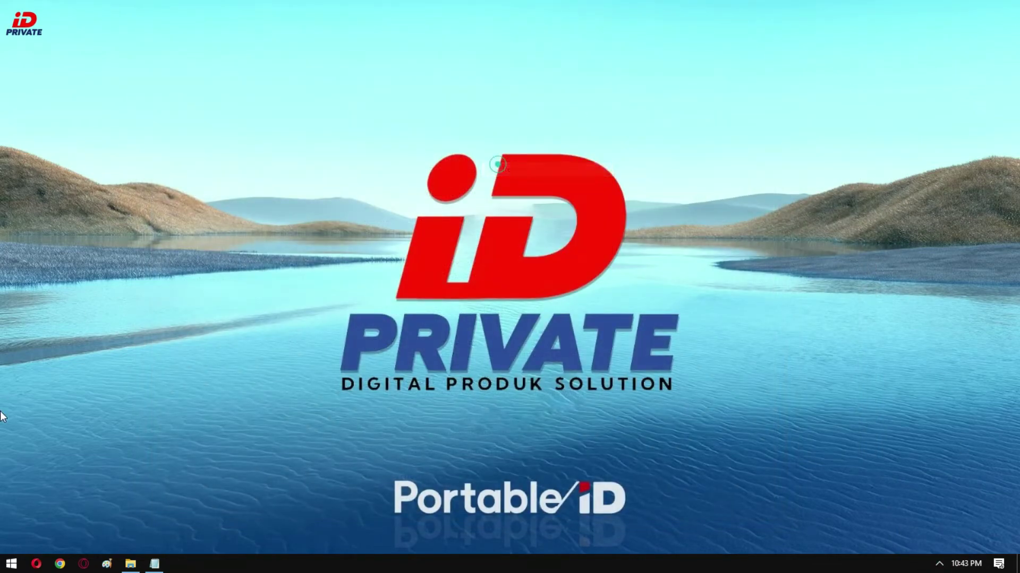
left_click(11, 564)
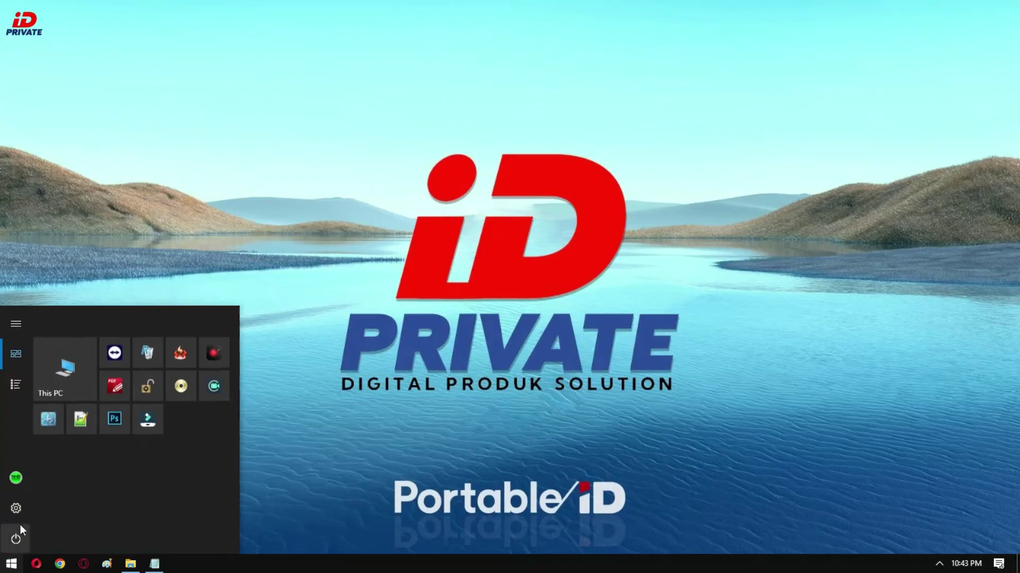
left_click(18, 384)
scroll(86, 444, "down", 1)
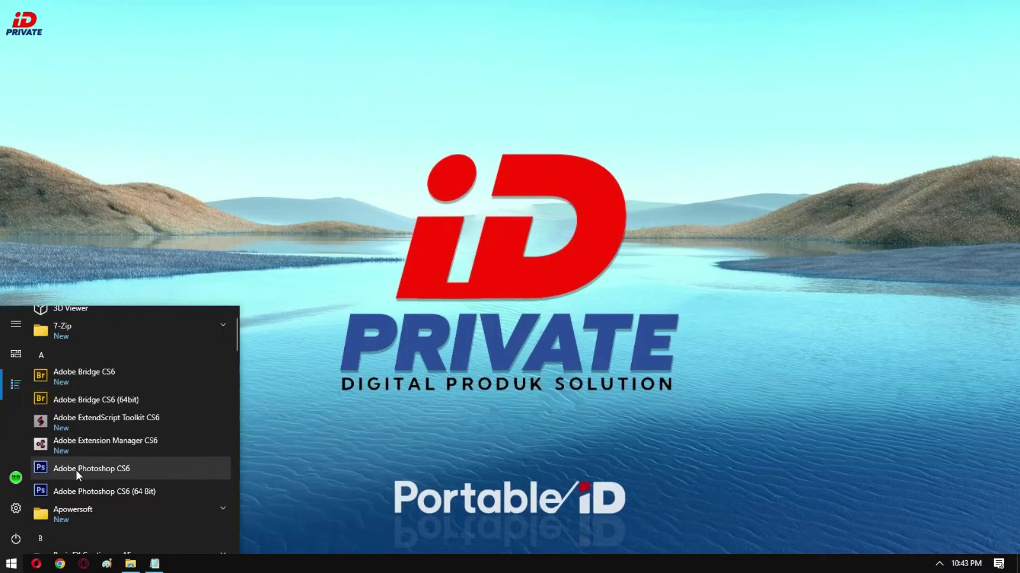
left_click(104, 470)
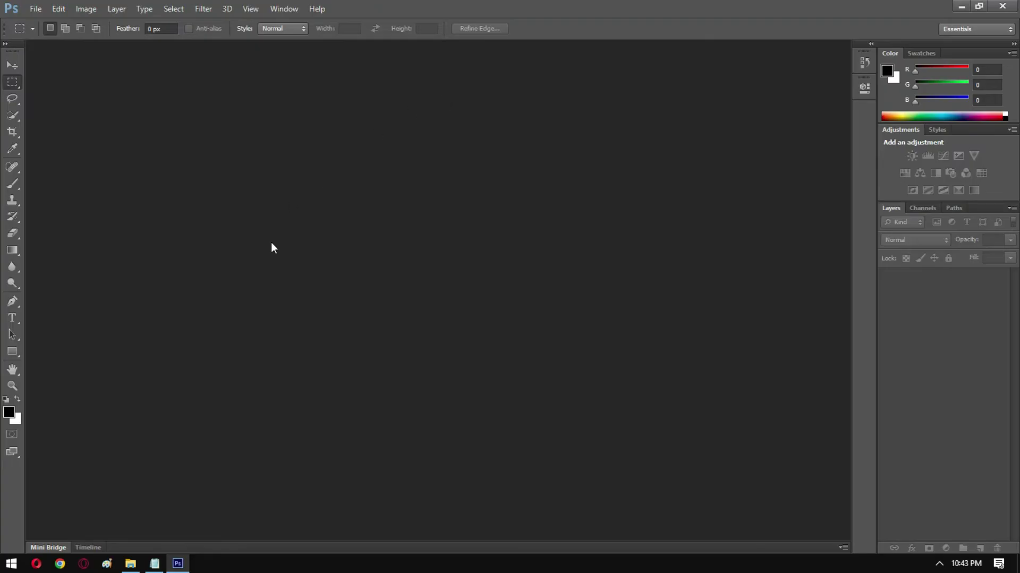
- In File > Open, browse to Local Disk (E:) > SHOPEE > PORTABLE ID
left_click(37, 11)
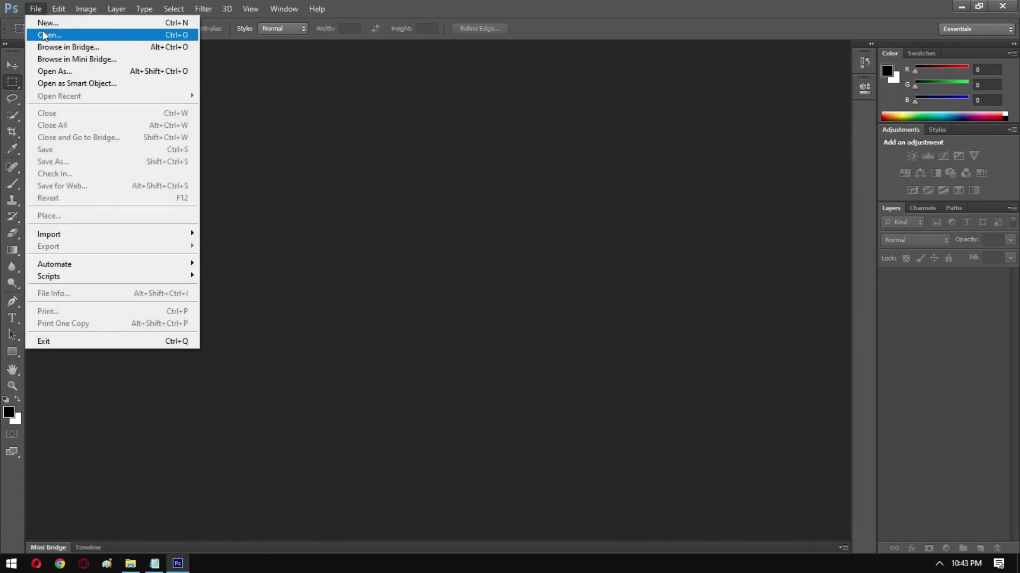
left_click(44, 35)
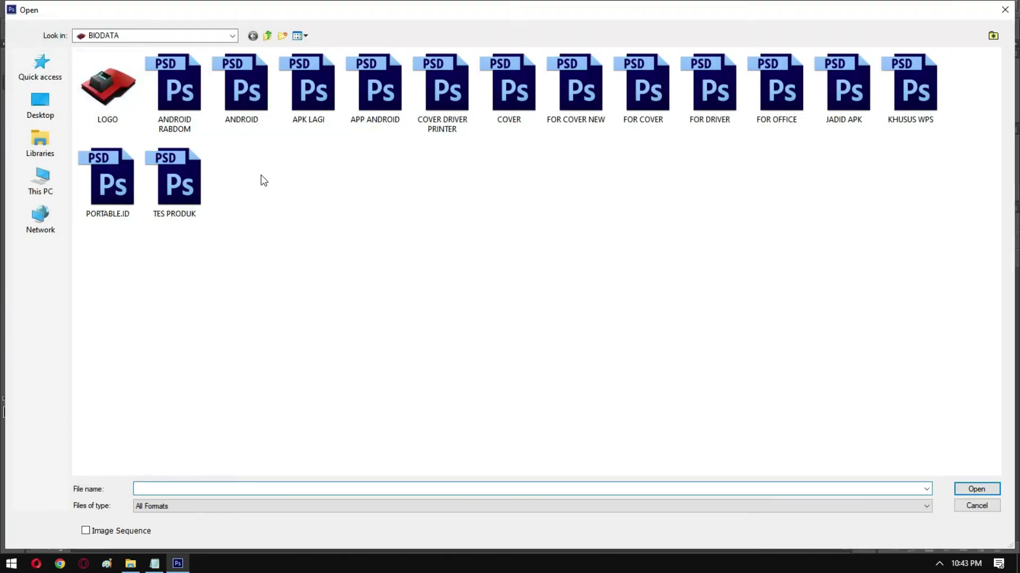
left_click(40, 181)
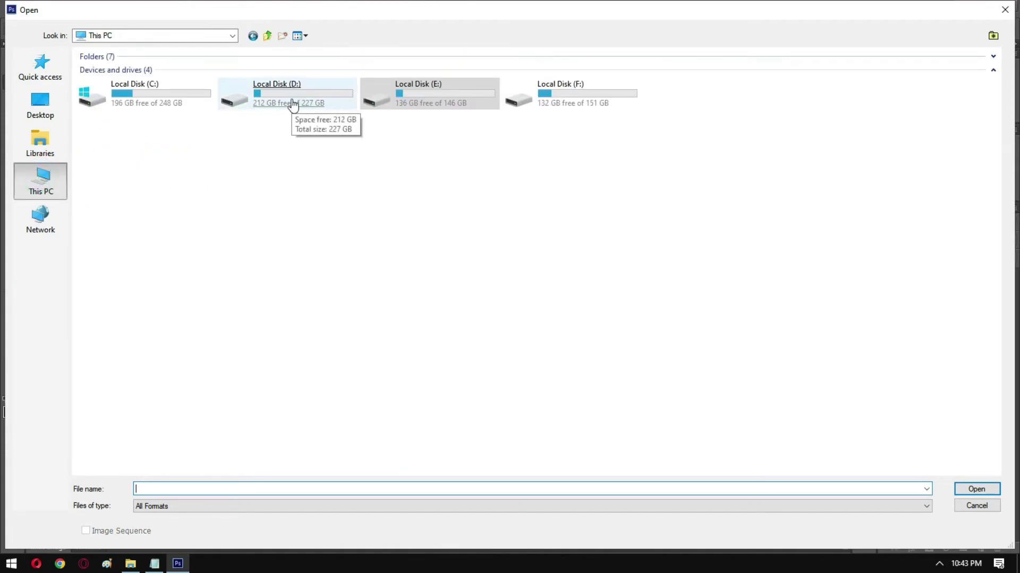
double_click(385, 98)
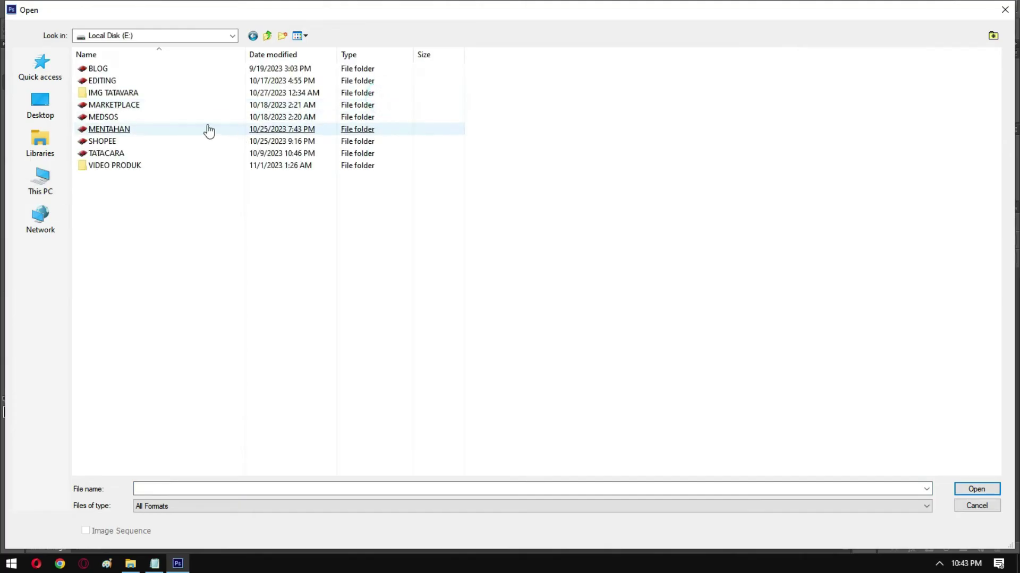
double_click(130, 141)
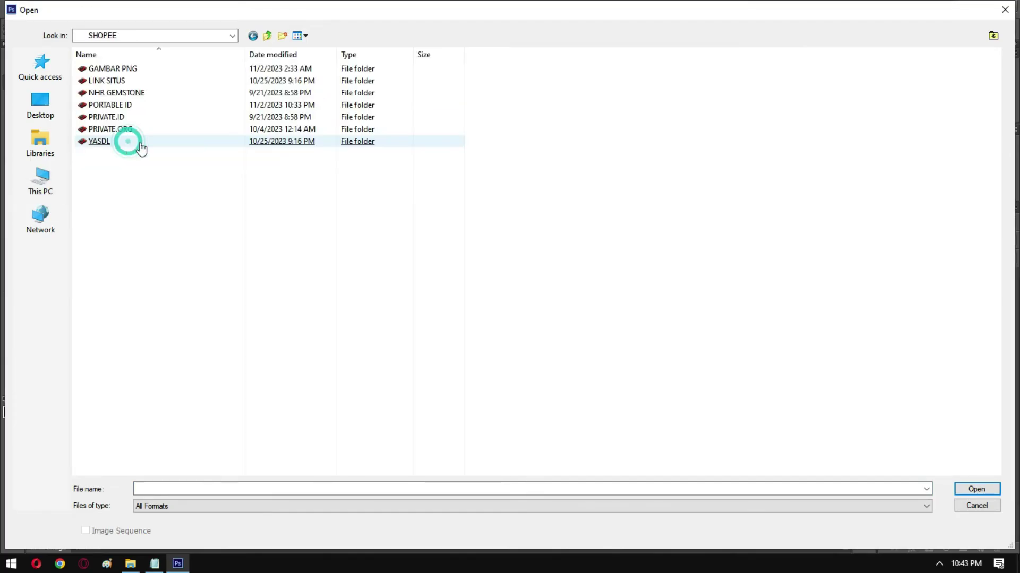
double_click(154, 106)
left_click(147, 105)
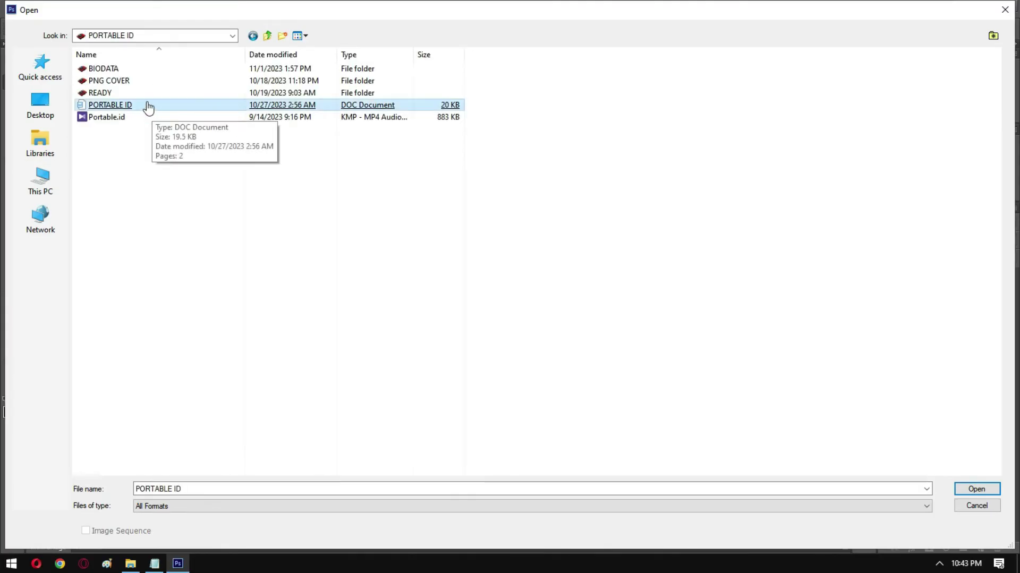
- Continue into PNG COVER > SESI 1 and open the CS6 image
double_click(143, 84)
left_click(144, 93)
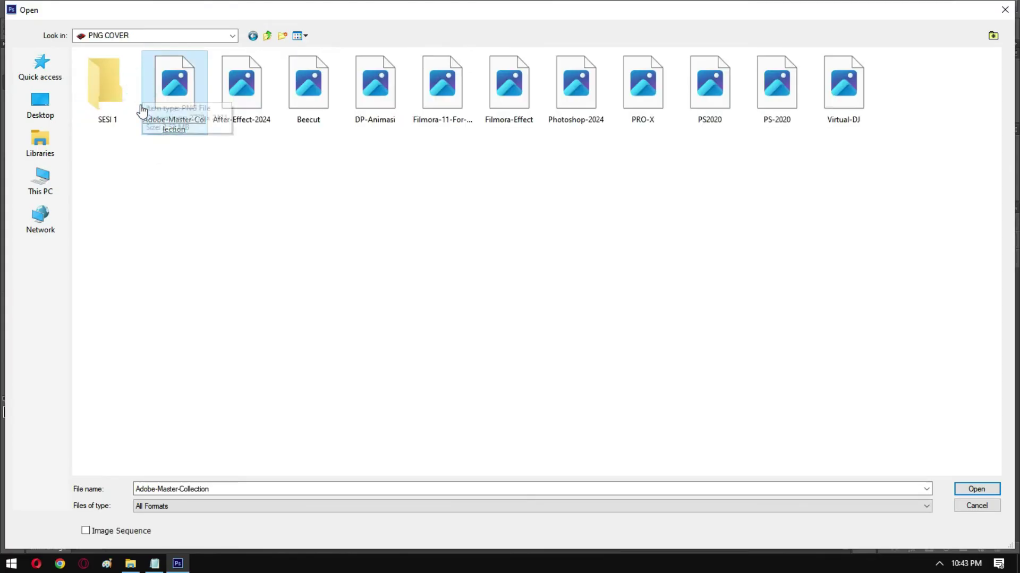
double_click(106, 88)
left_click(106, 91)
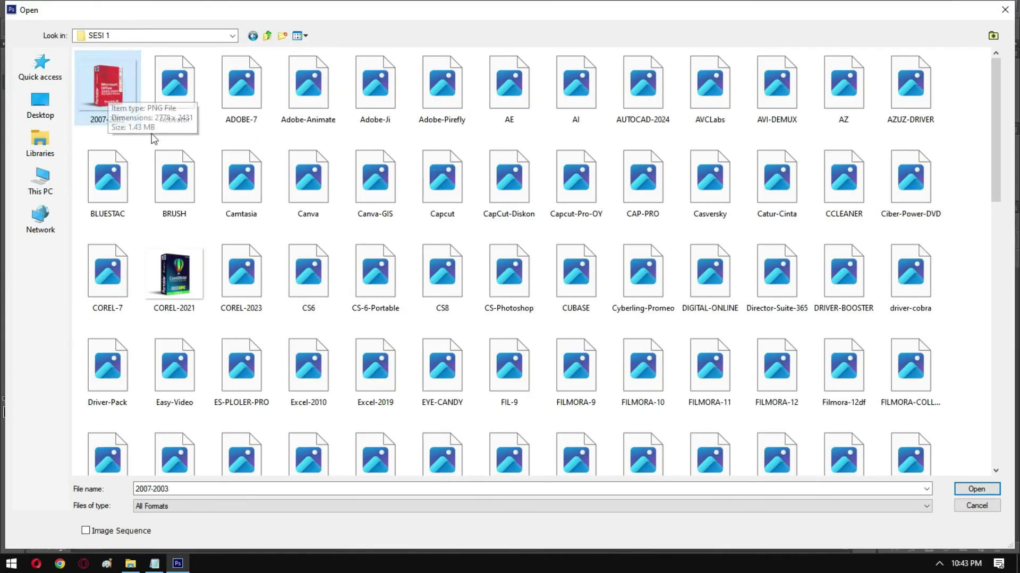
left_click(460, 201)
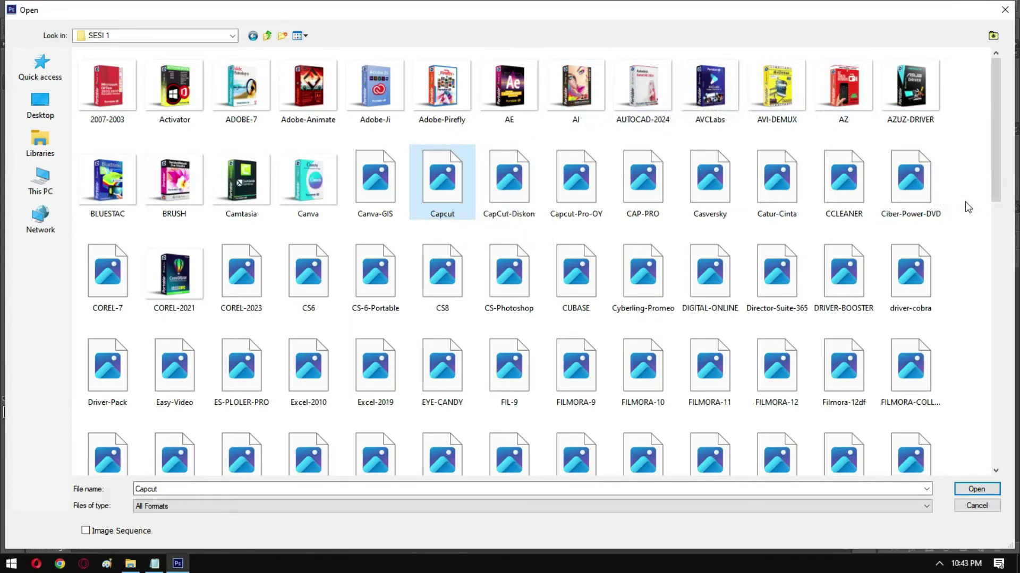
scroll(944, 239, "down", 3)
left_click(943, 242)
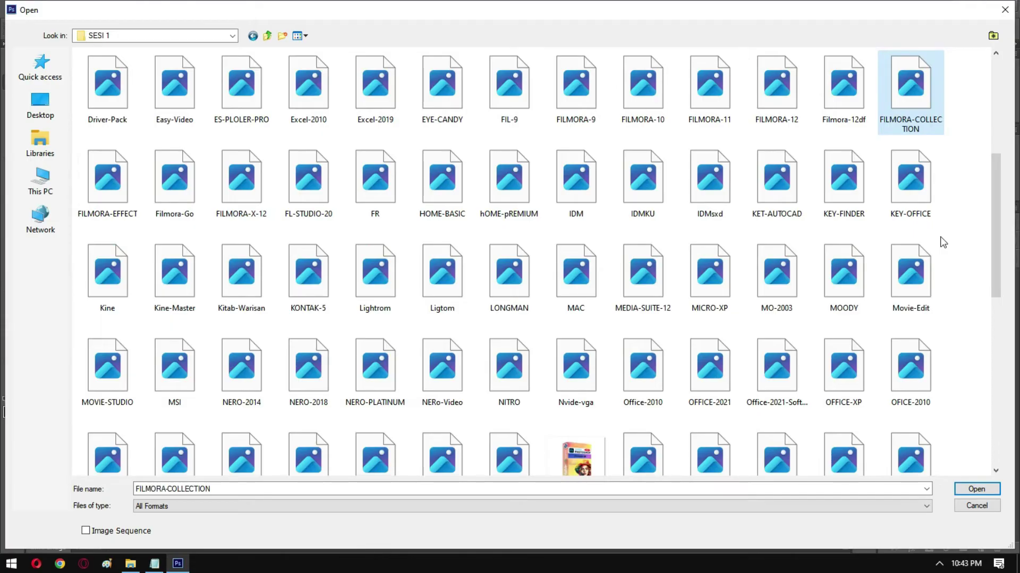
scroll(943, 242, "up", 2)
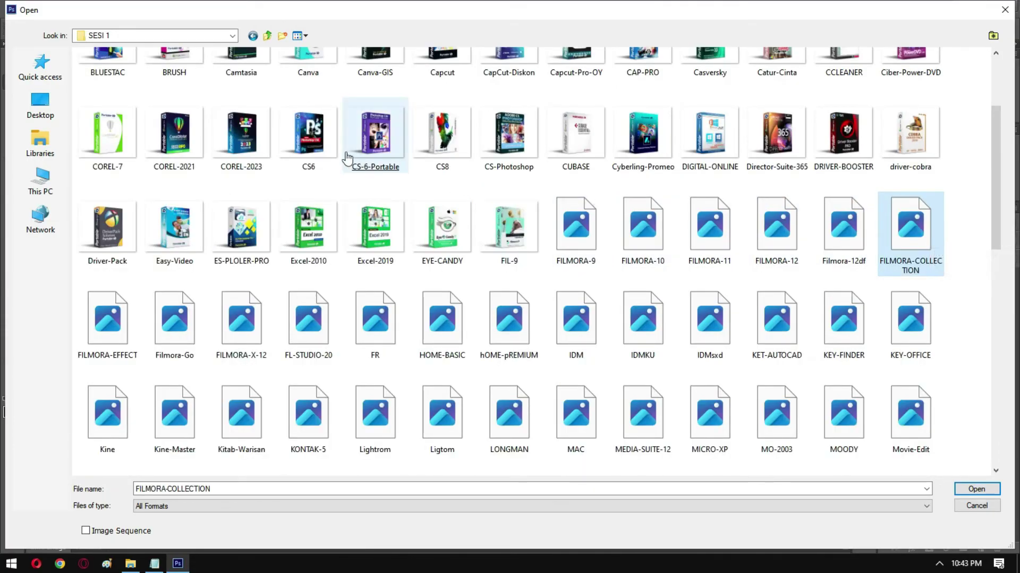
double_click(319, 131)
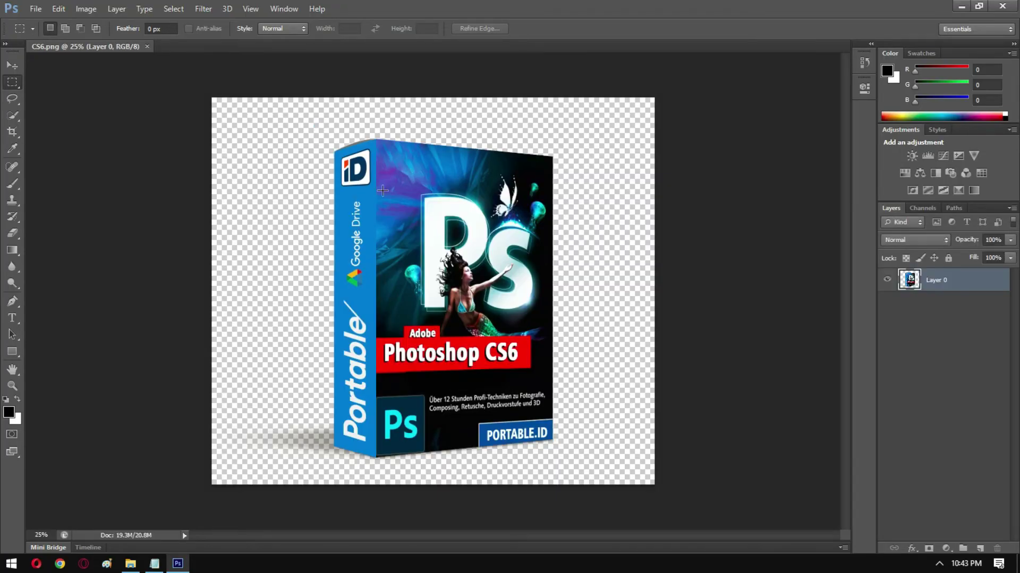
- Export the CS6 image via Save for Web (Ctrl+Alt+Shift+S) as JPEG to the Desktop
left_click(12, 66)
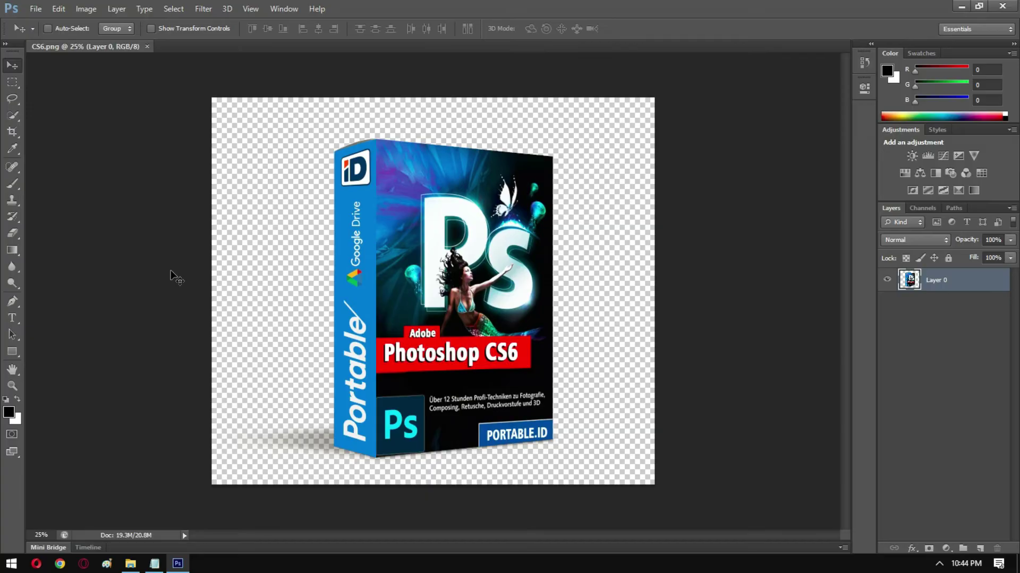
key("ctrl+alt+shift+s")
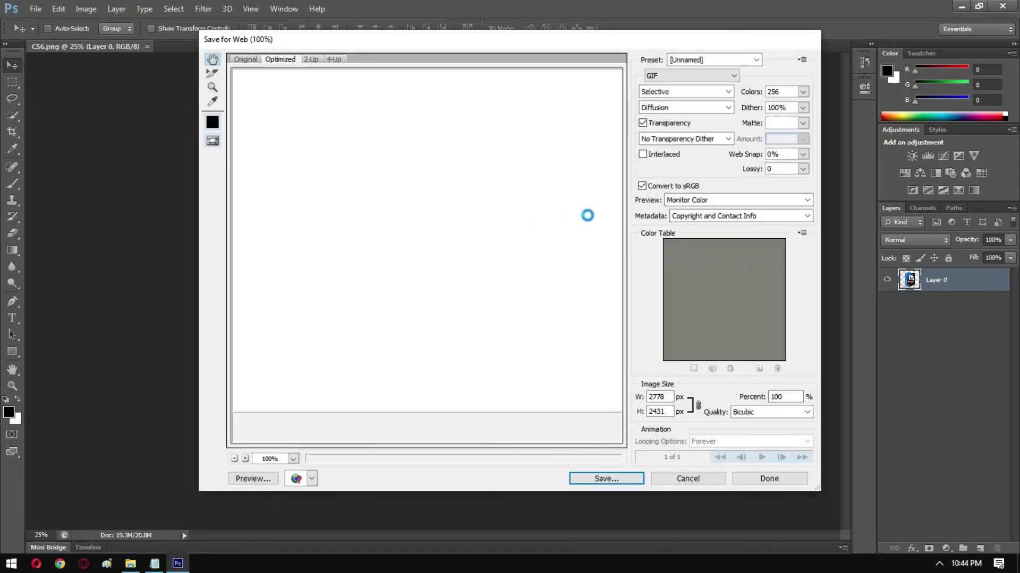
left_click(728, 77)
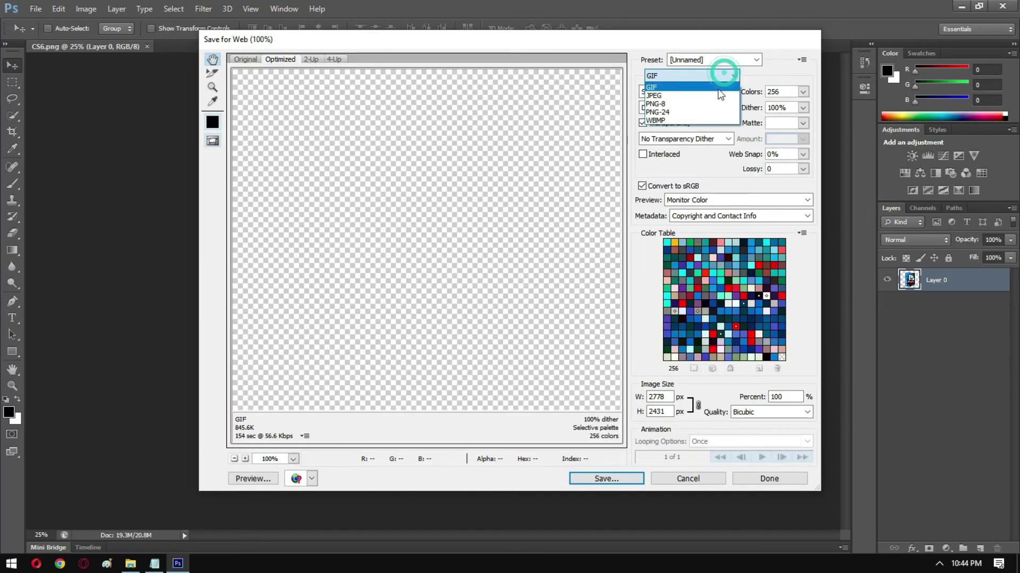
left_click(710, 93)
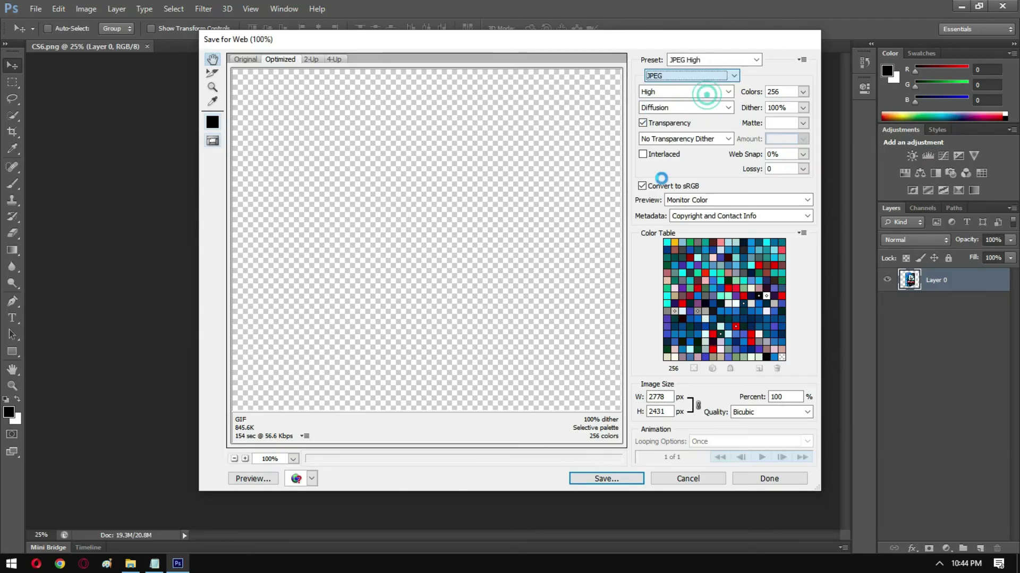
left_click(602, 478)
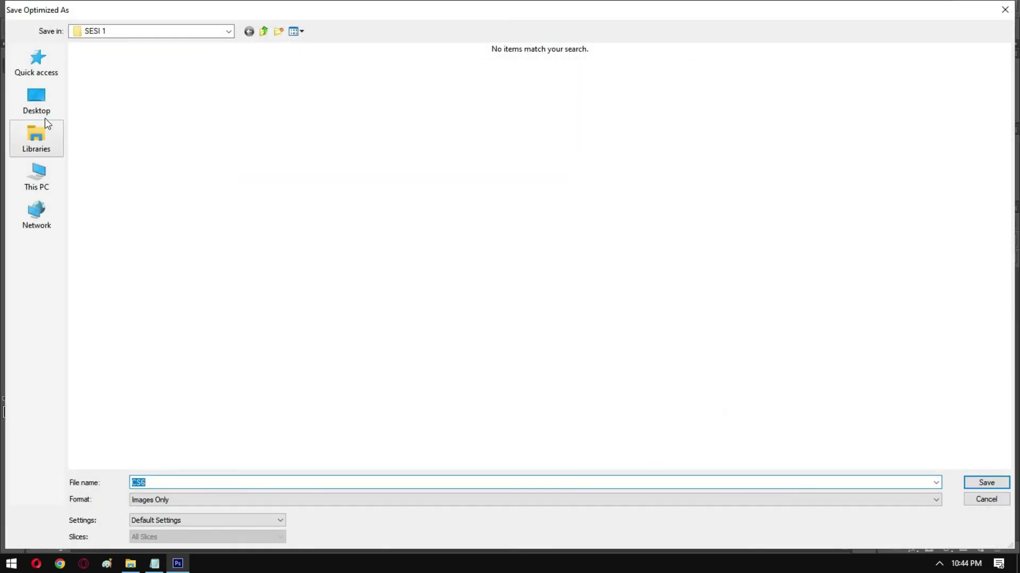
left_click(45, 115)
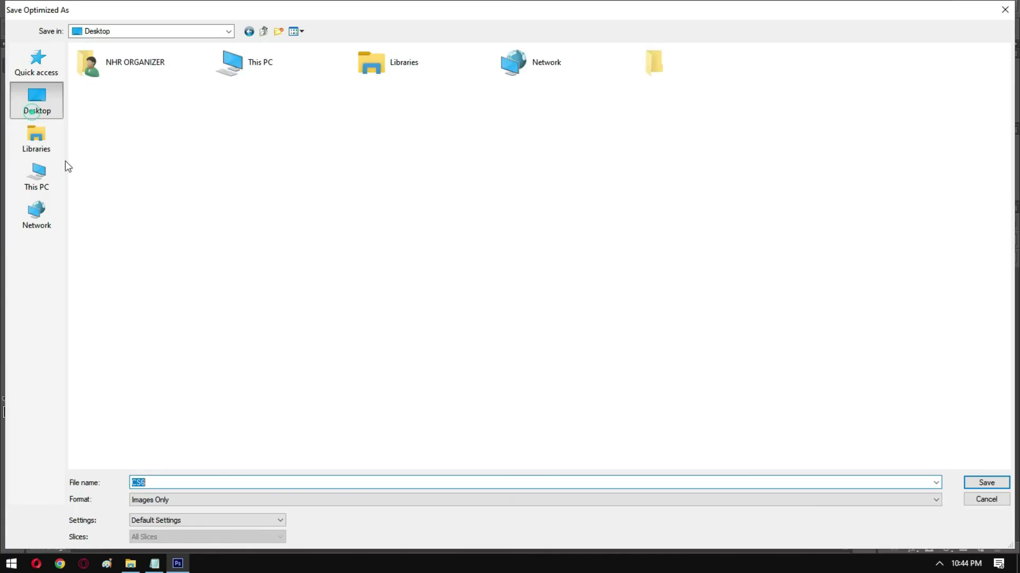
left_click(986, 483)
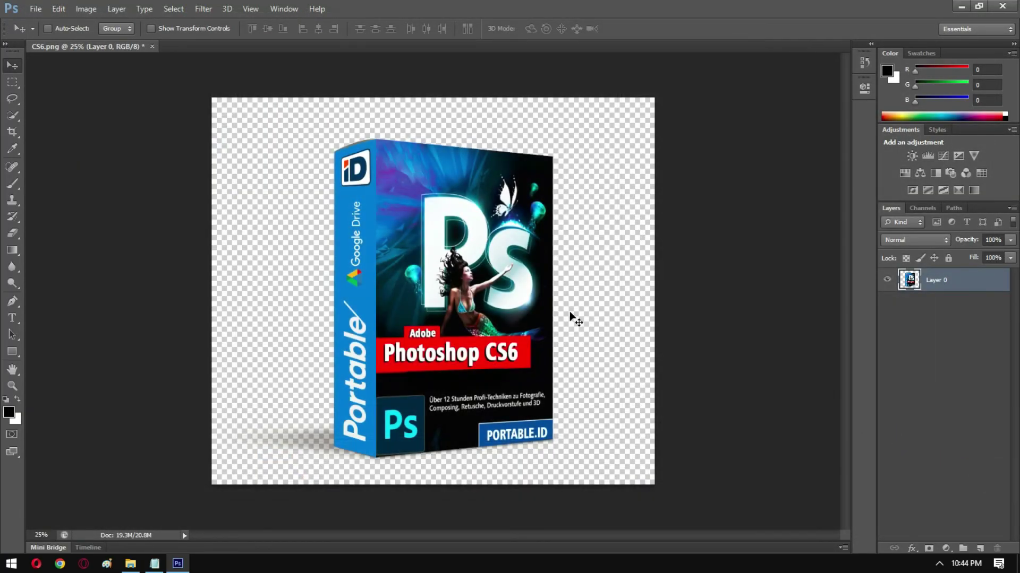
- Quit Photoshop without saving CS6.png, then preview the exported CS6.jpg in Photos and close it
left_click(1002, 6)
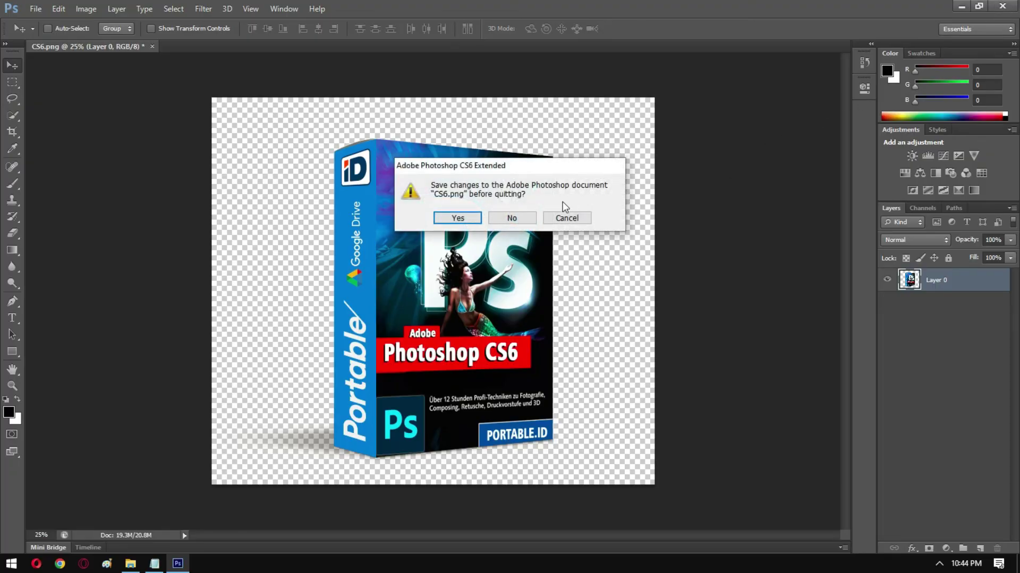
left_click(521, 218)
left_click(200, 158)
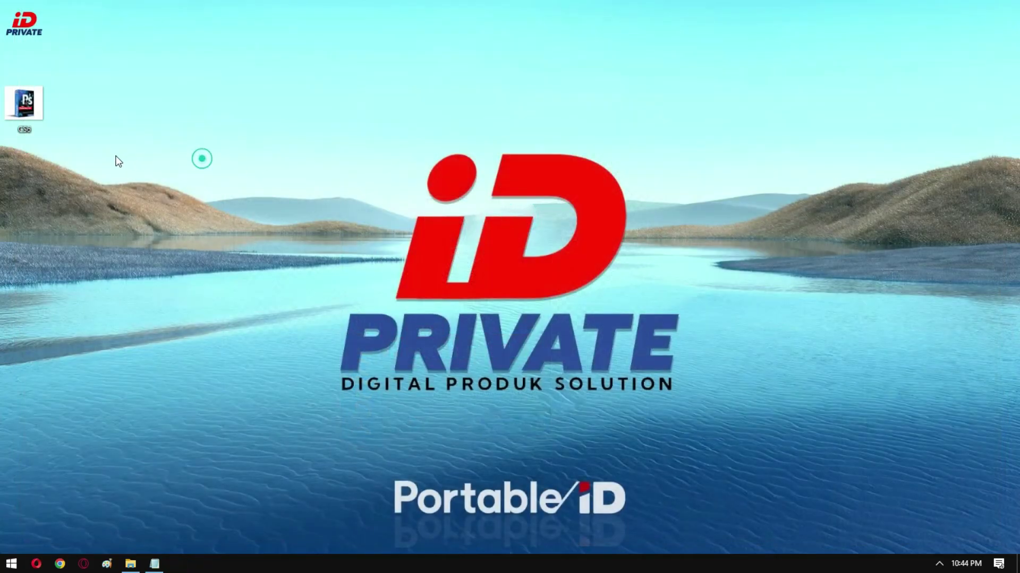
left_click(22, 106)
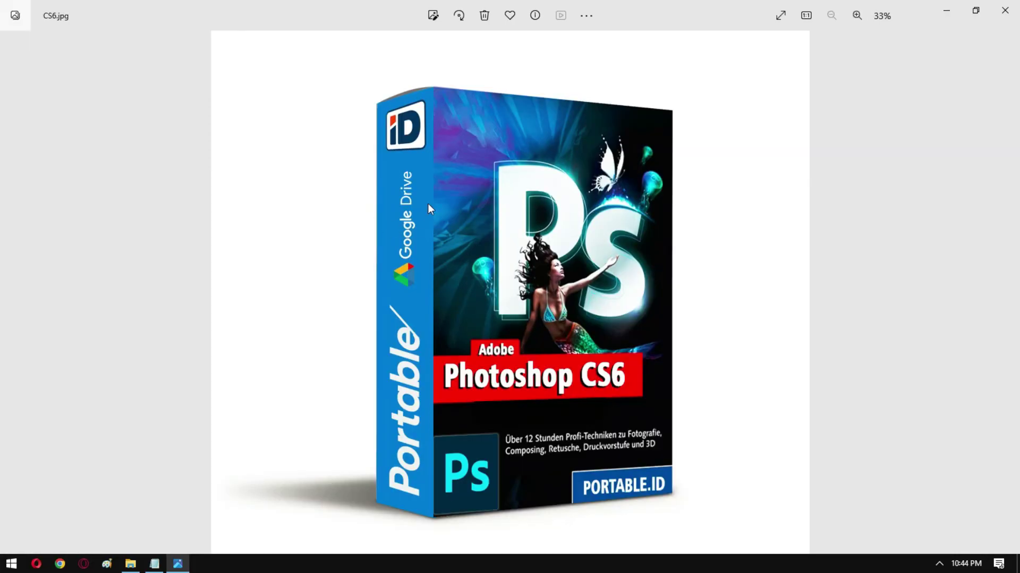
left_click(1004, 10)
- Refresh the desktop from its right-click menu
right_click(423, 158)
left_click(375, 190)
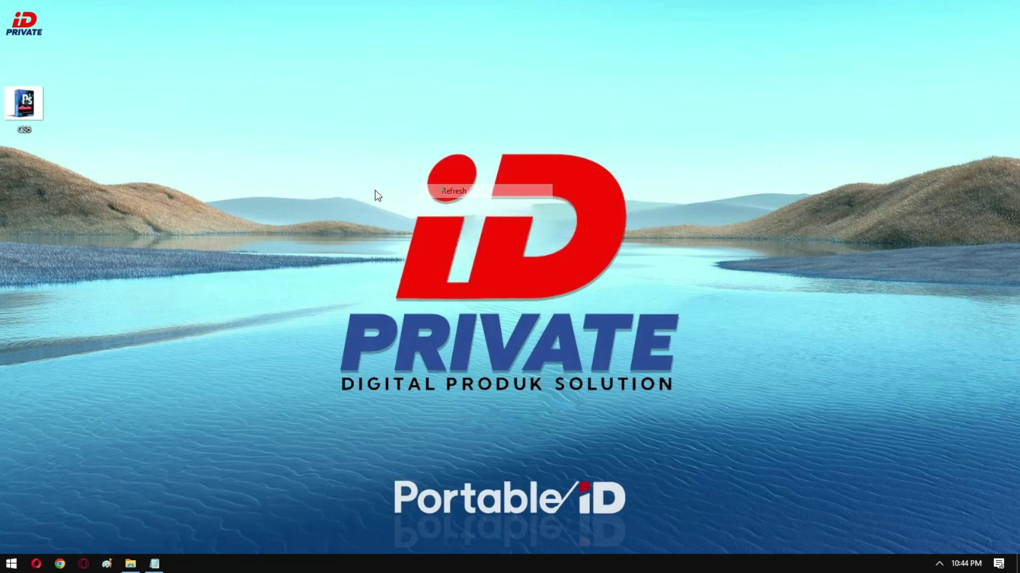
right_click(276, 189)
left_click(300, 227)
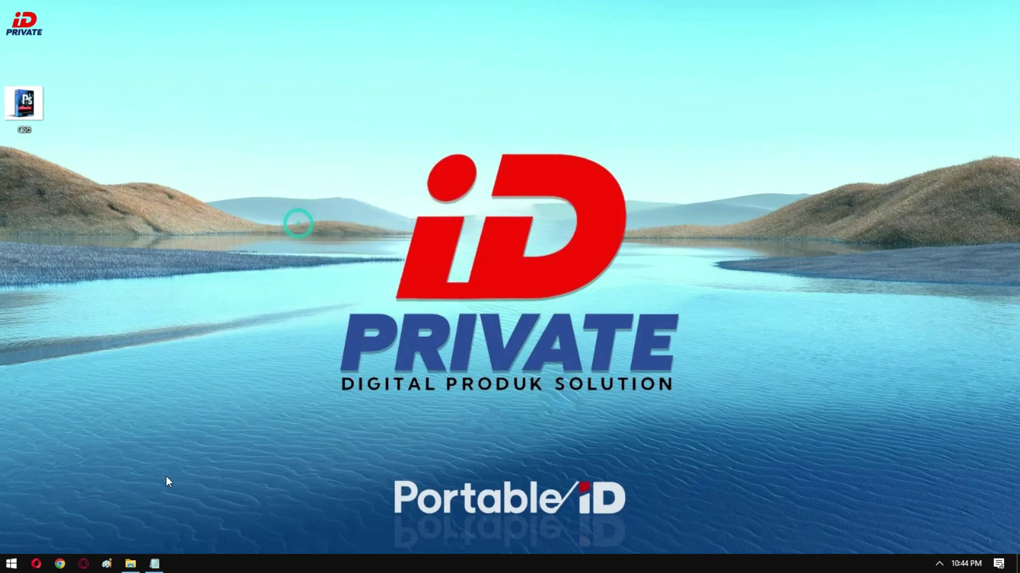
- Close the Activator folder window, bring up the installation notes, and refresh the desktop
left_click(130, 563)
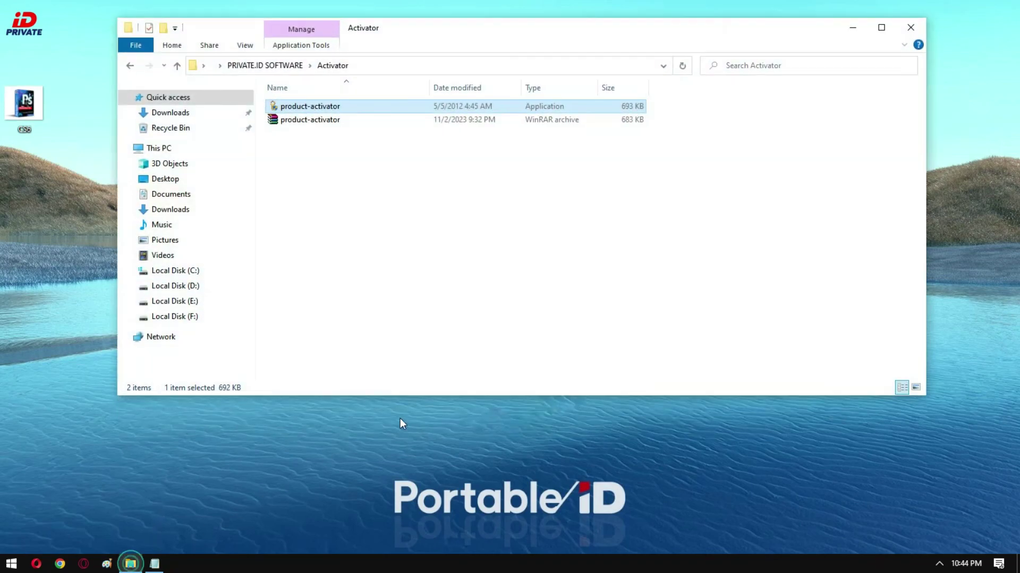
left_click(899, 31)
left_click(131, 563)
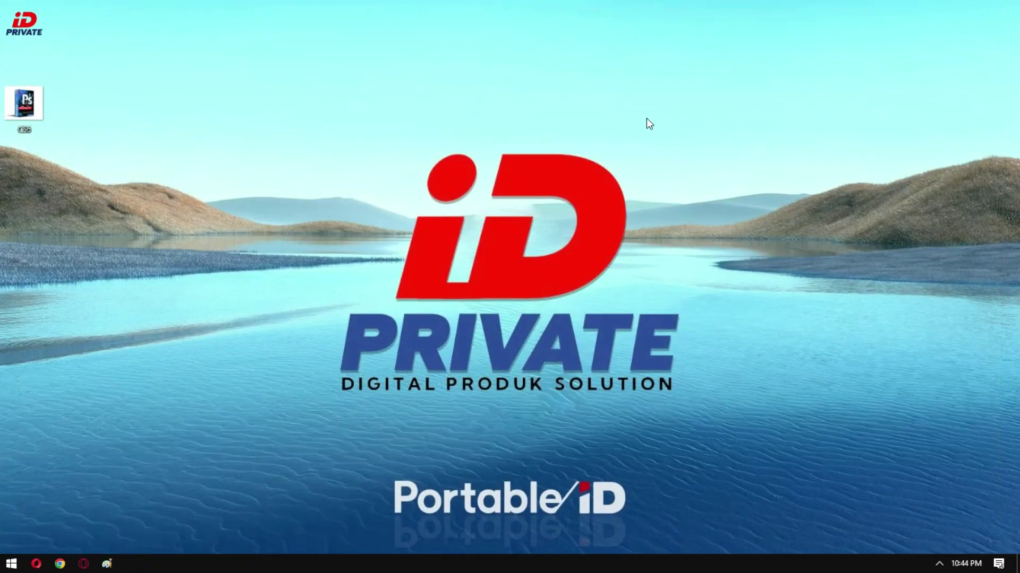
right_click(645, 117)
left_click(670, 155)
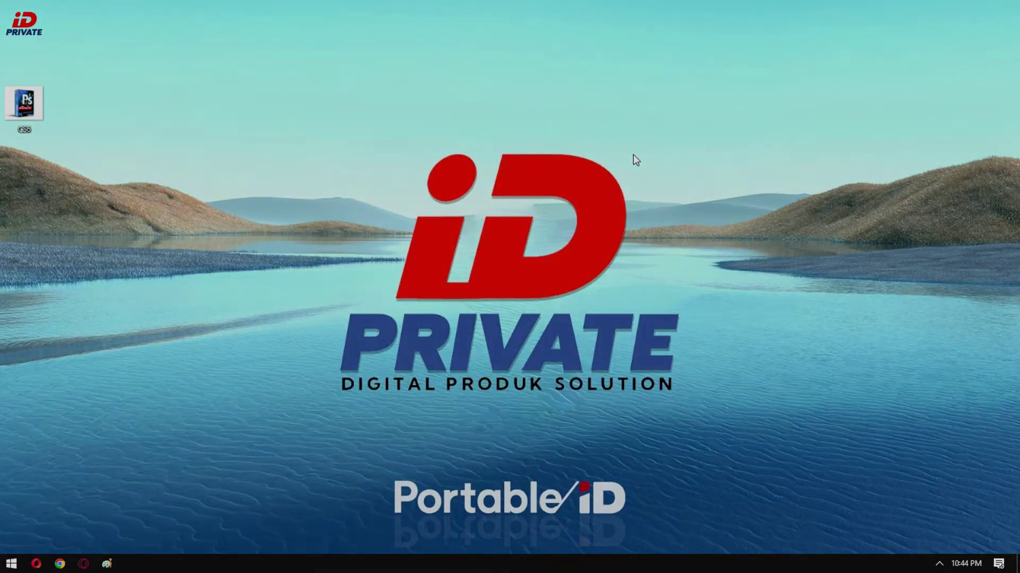